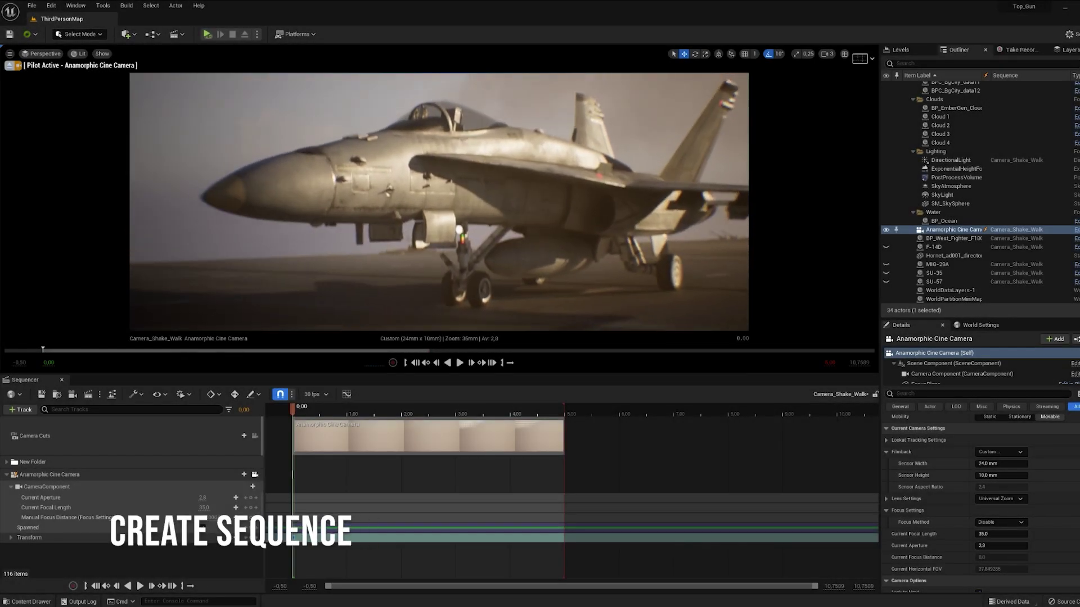
Keyframe the Anamorphic Cine Camera's transform from a nose-and-landing-gear framing at 0,00 to a closer cockpit framing at 5,00, and play the move.
mouse_move(438, 202)
right_down()
mouse_move(450, 222)
mouse_move(435, 210)
right_up()
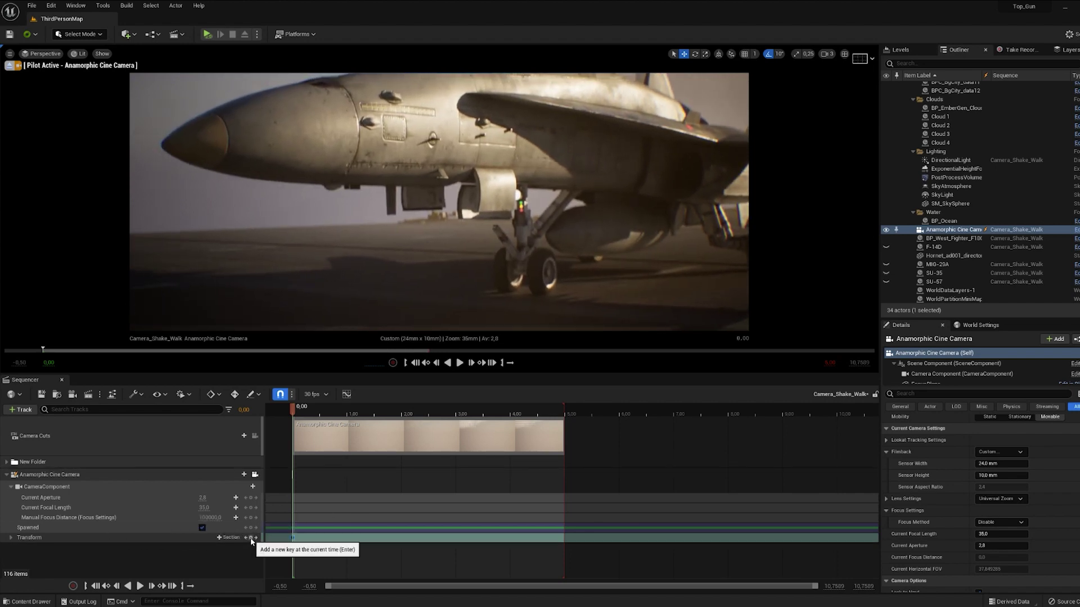
drag(479, 418, 557, 418)
right_drag(538, 264, 554, 219)
key(w)
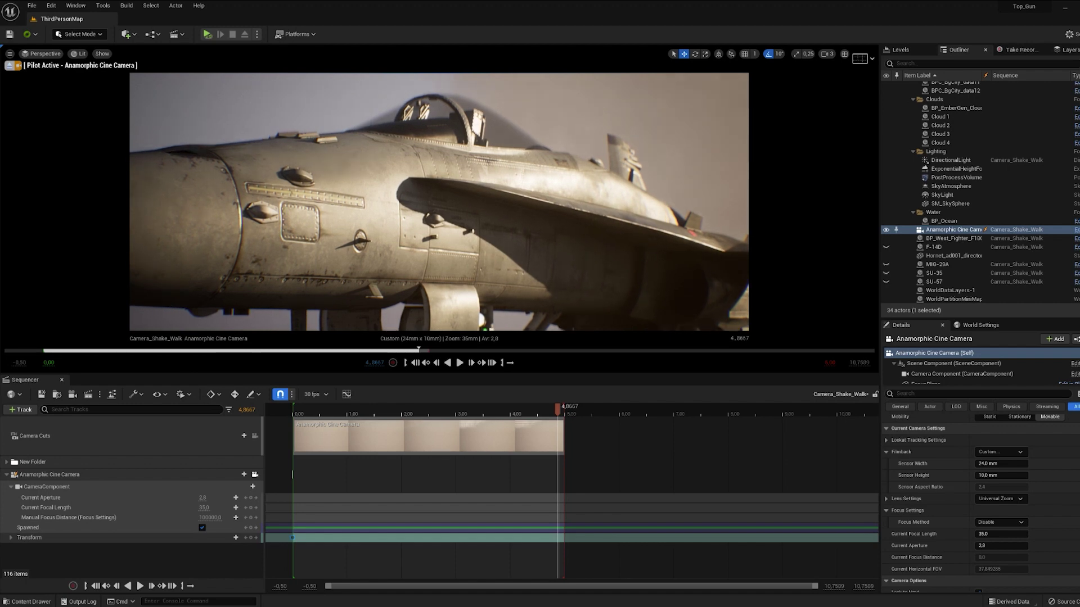
right_drag(543, 330, 543, 330)
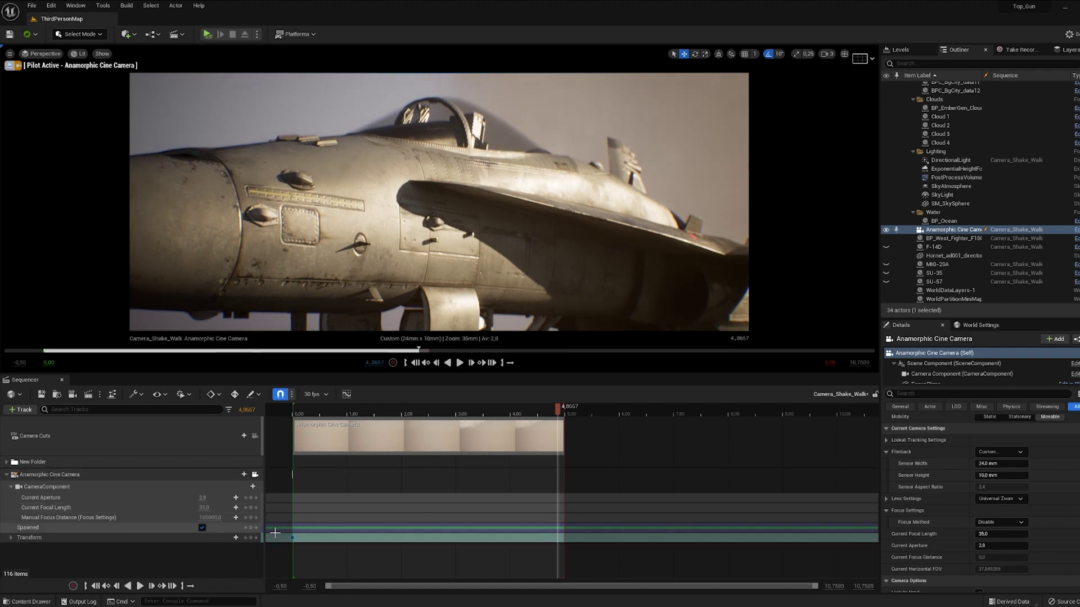
click(251, 538)
drag(559, 537, 565, 536)
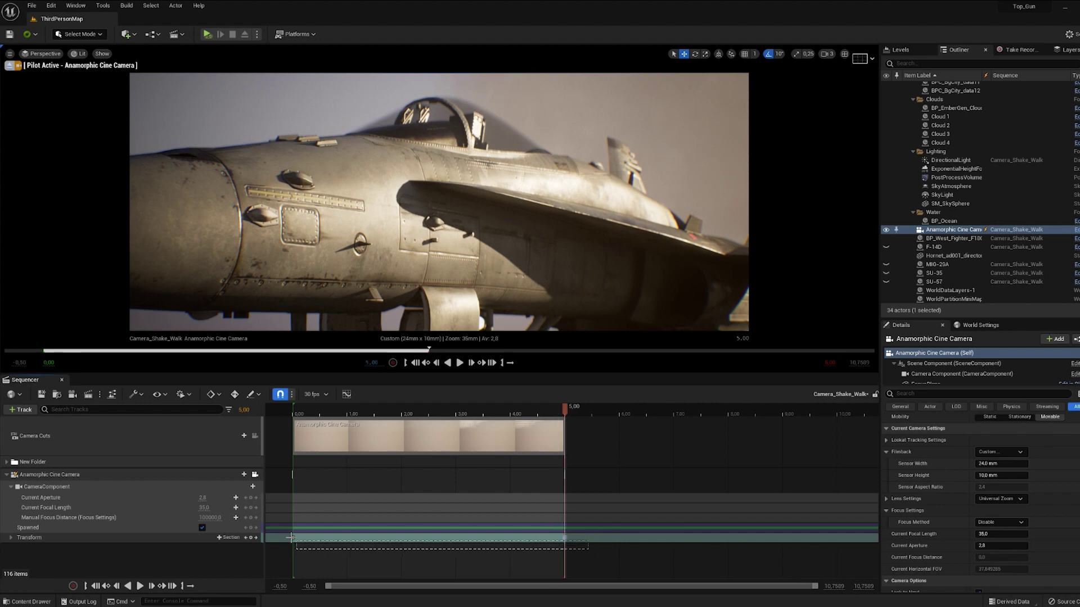
key(space)
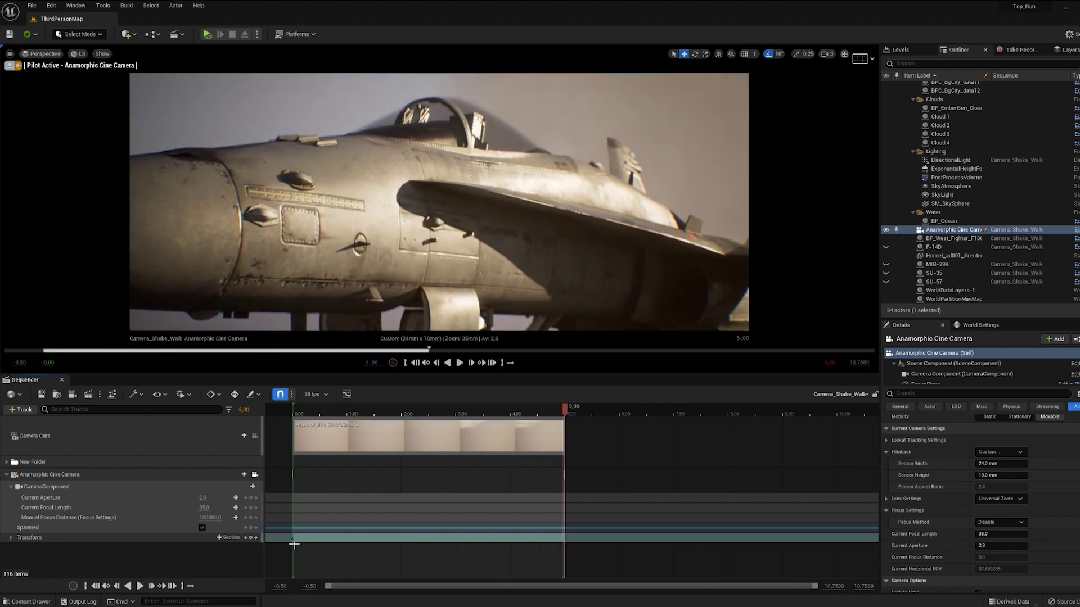
Show the debug focus plane at the sequence start and key the Anamorphic Focus Distance there at about 953.
click(292, 539)
click(132, 537)
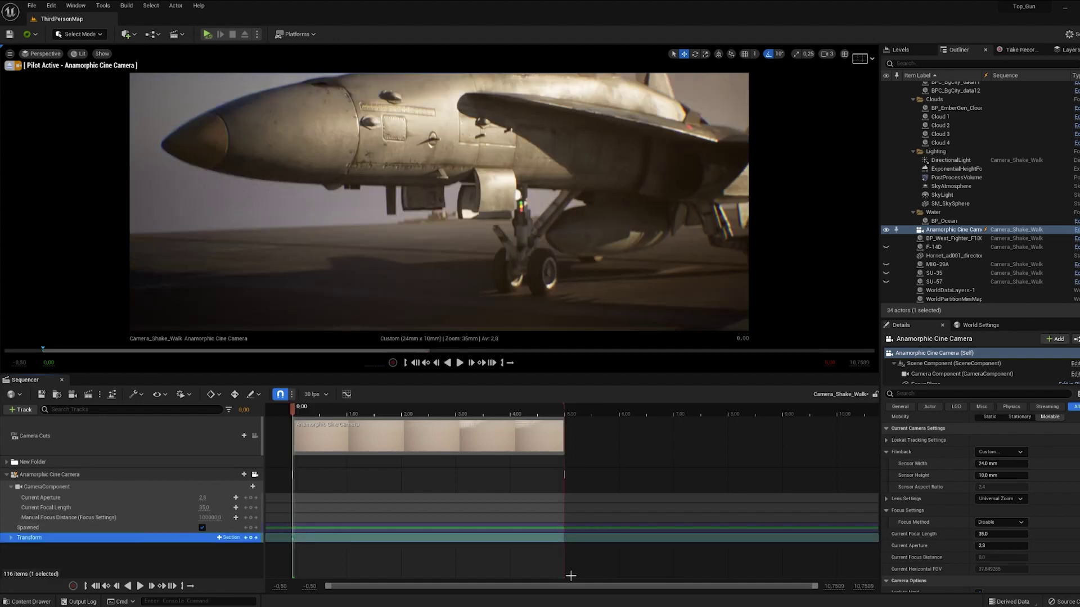
scroll(985, 475, down, 8)
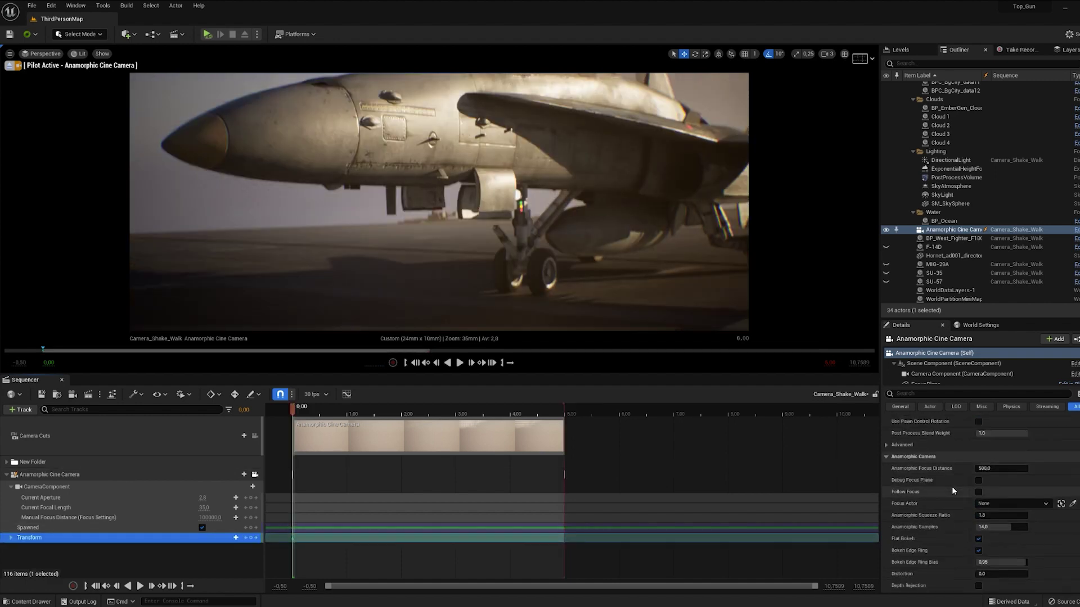
click(979, 480)
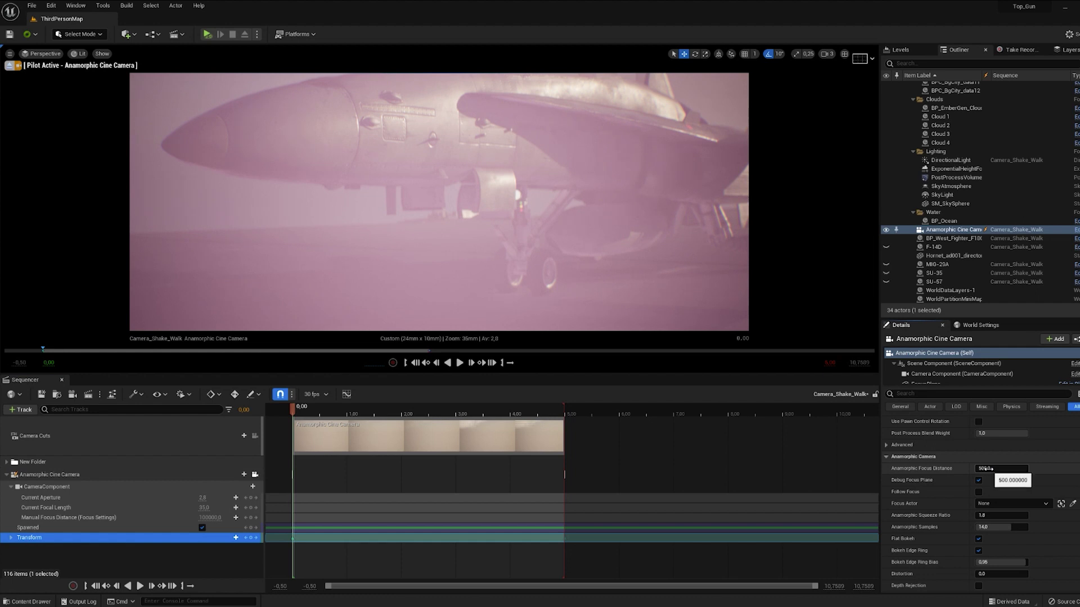
drag(1000, 469, 1022, 468)
click(1033, 469)
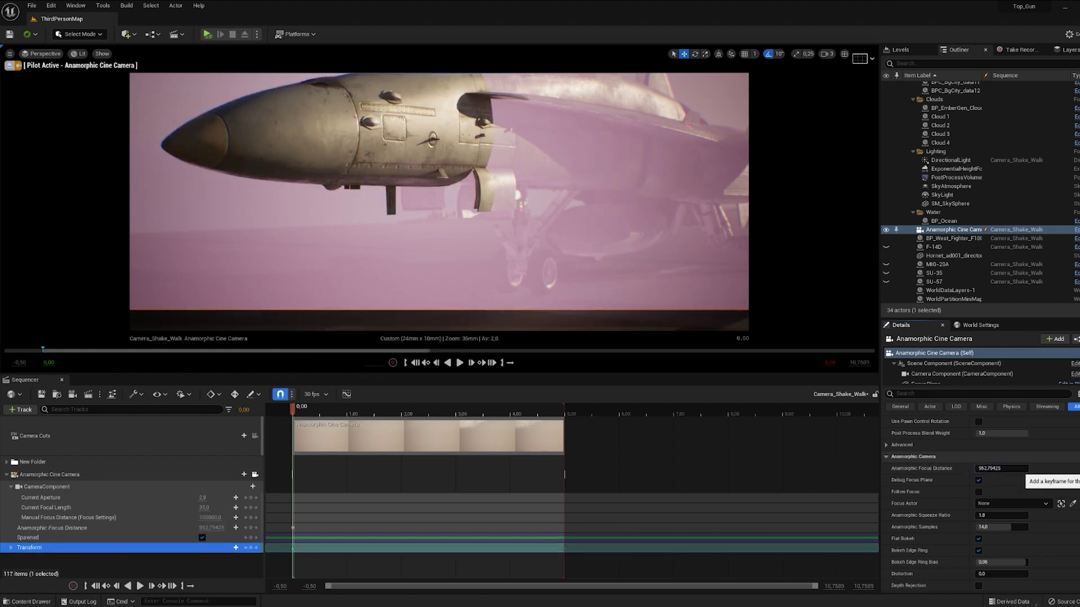
Key an Anamorphic Focus Distance of about 792 at 5,00 and hide the debug focus plane.
drag(380, 407, 561, 410)
drag(1001, 469, 977, 469)
click(1078, 468)
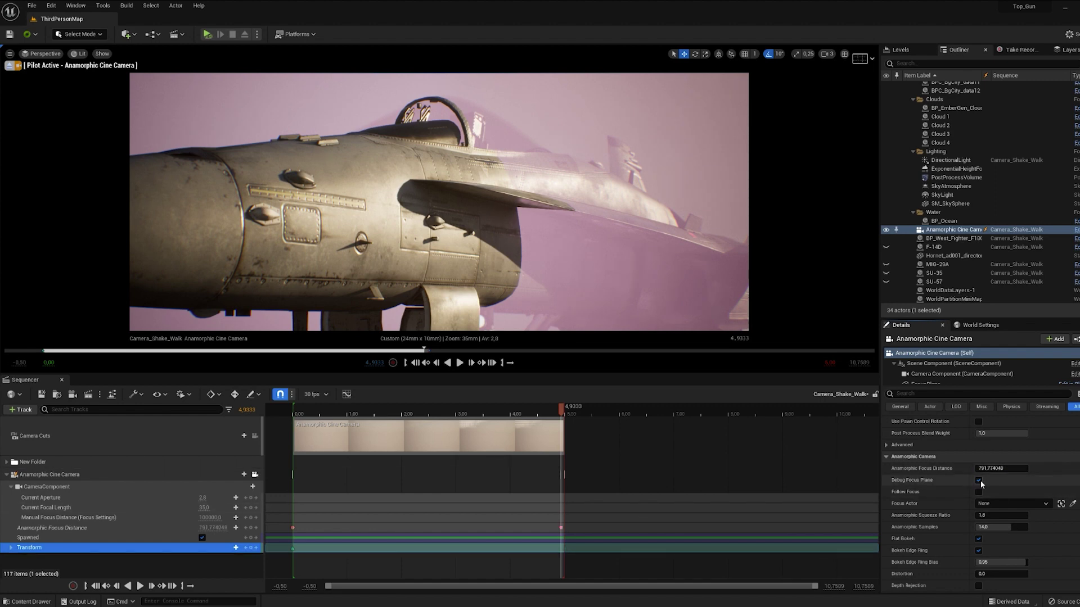
click(979, 481)
drag(562, 528, 565, 529)
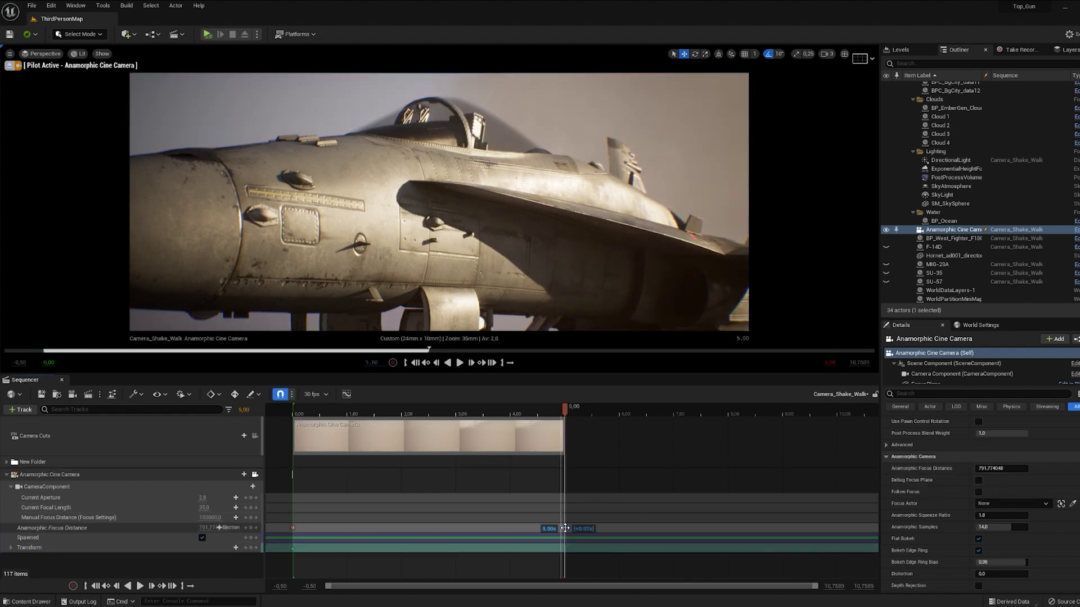
Set the camera's Current Aperture to 1,2 and play the sequence from the start.
click(292, 528)
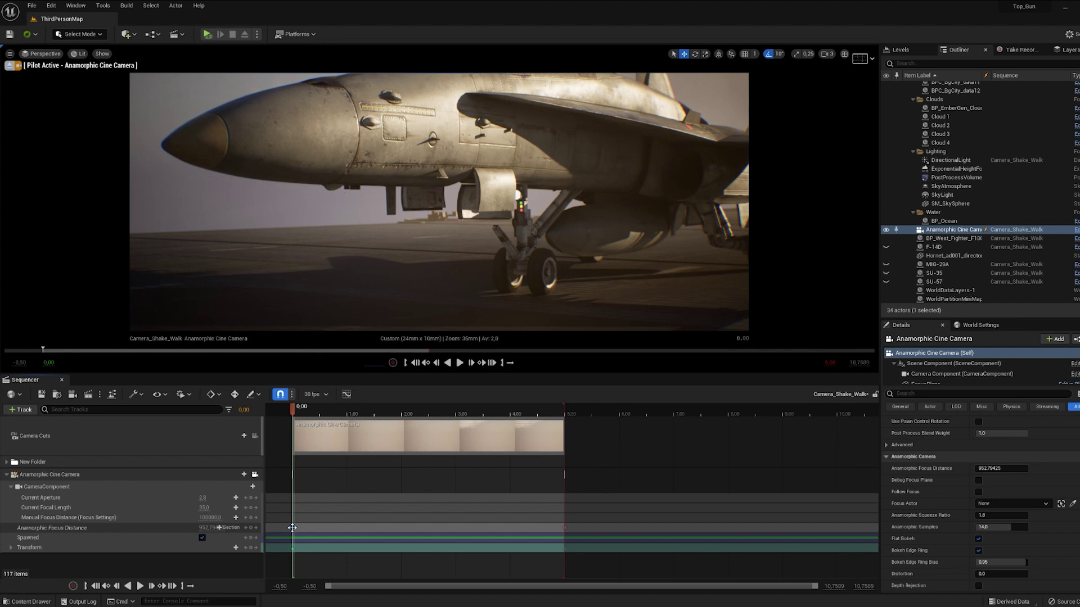
click(212, 497)
click(203, 498)
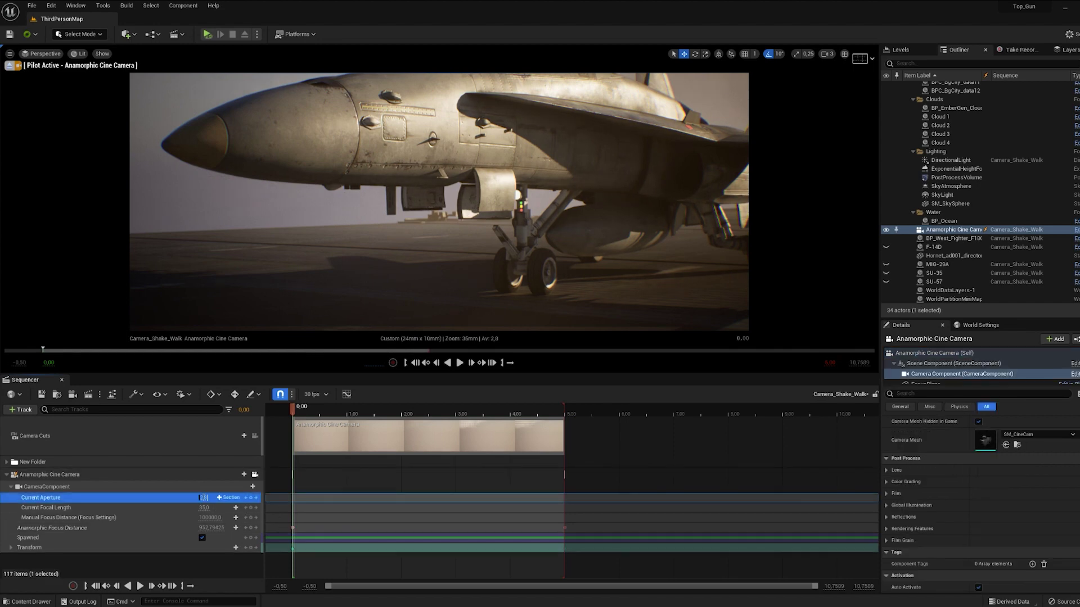
key(Return)
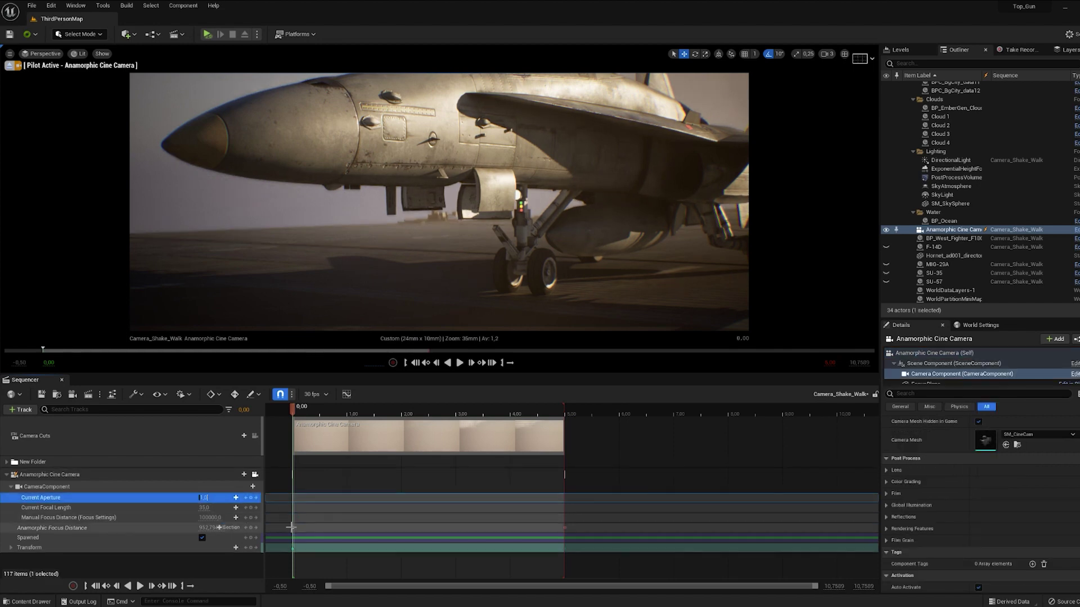
click(290, 528)
key(space)
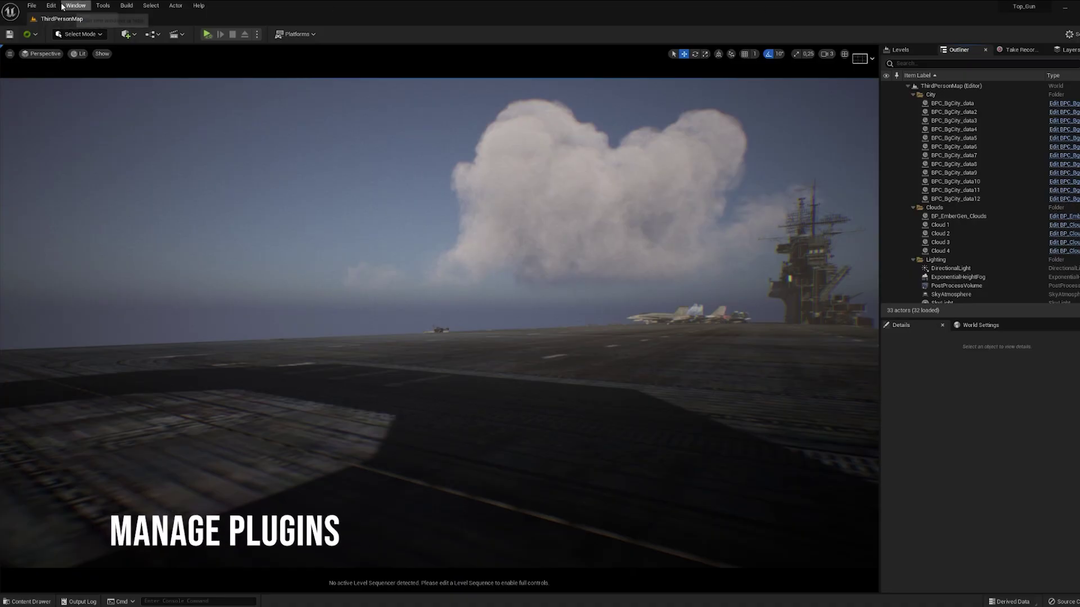
Search the project's plugins for "livelink" and have both Live Link and the beta LiveLinkCamera plugin enabled.
click(52, 6)
click(97, 145)
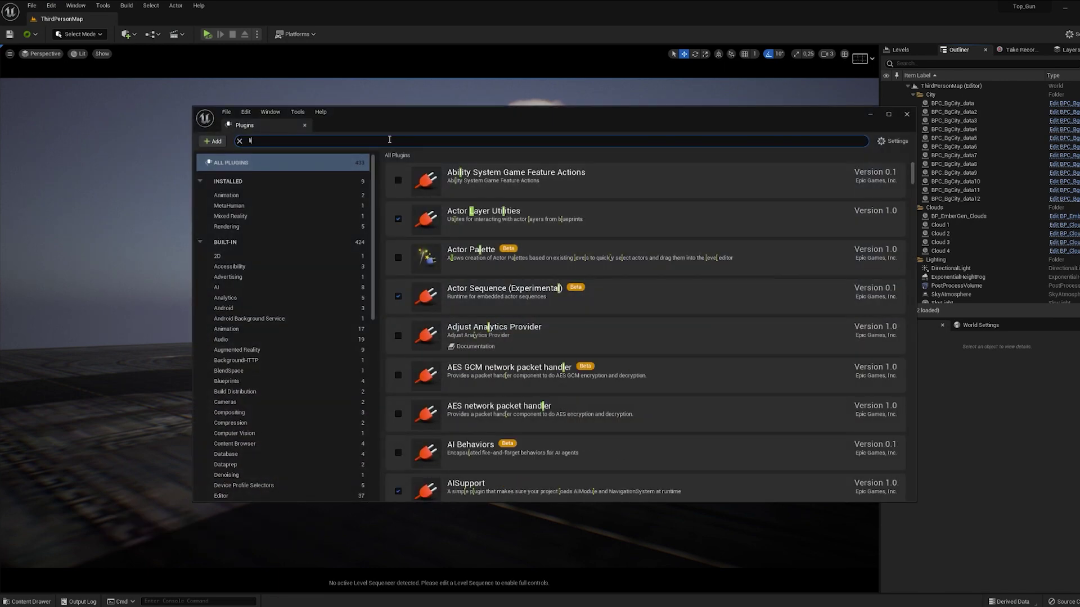
text(livelink)
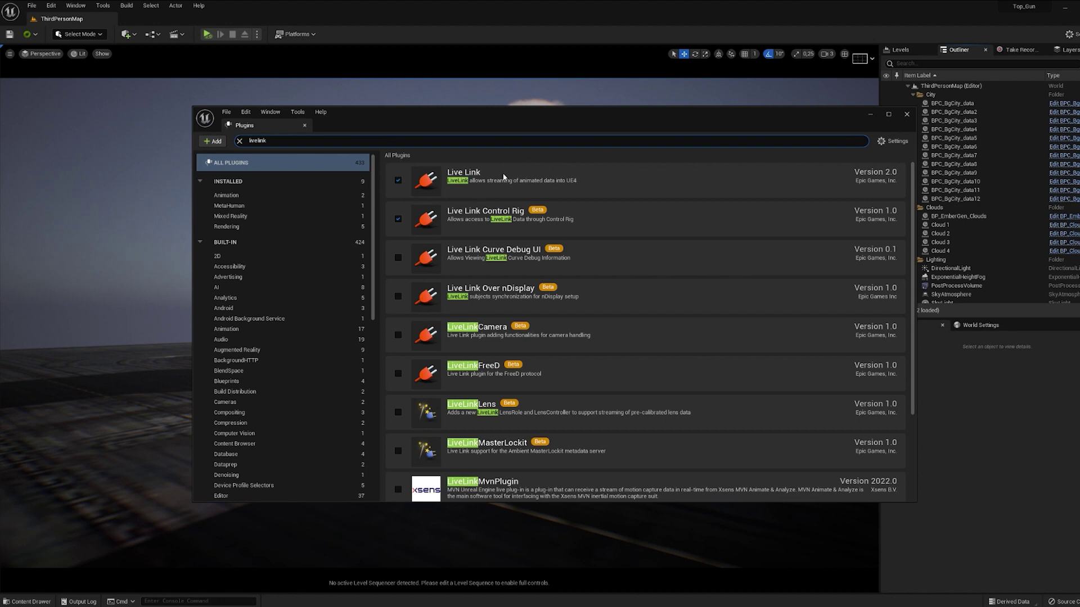
click(398, 181)
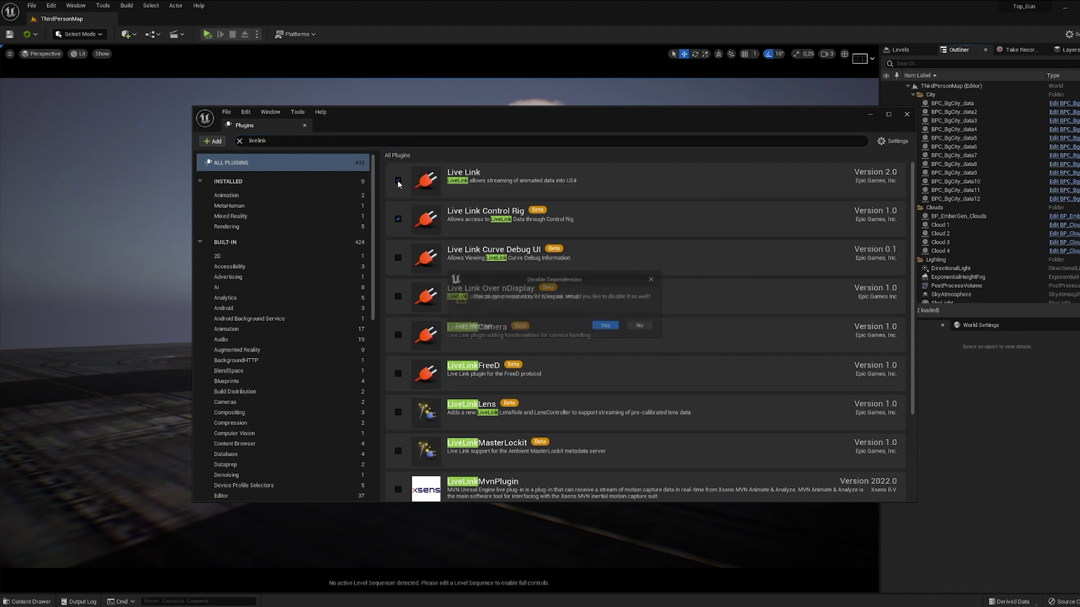
click(639, 326)
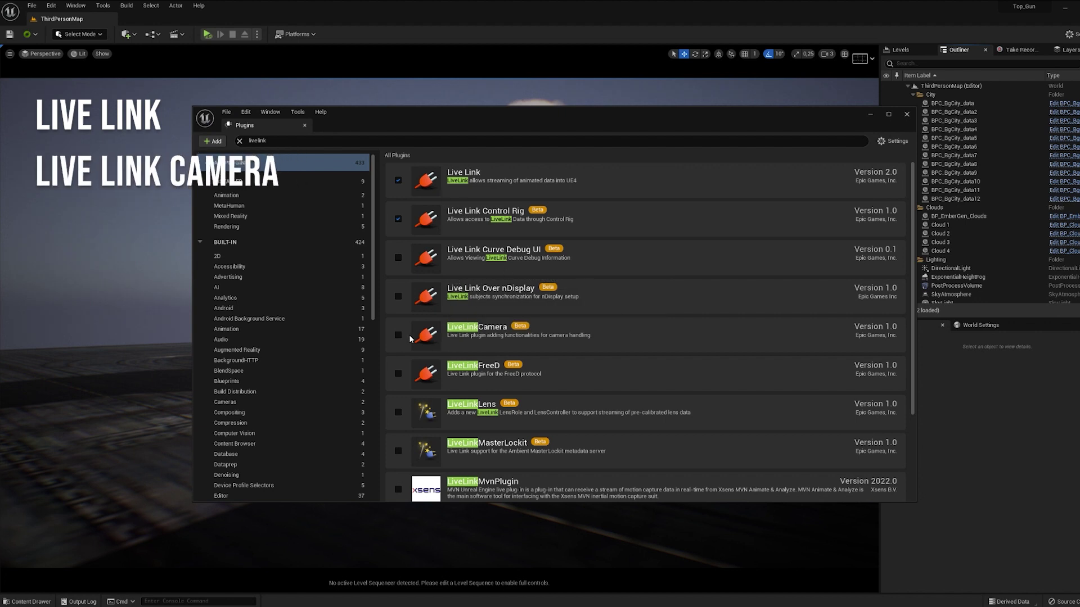
click(398, 335)
click(616, 339)
Search the plugins for "apple" and "virtual", and enable Virtual Production Utilities and VirtualCamera despite their beta status.
drag(274, 141, 187, 143)
text(apple)
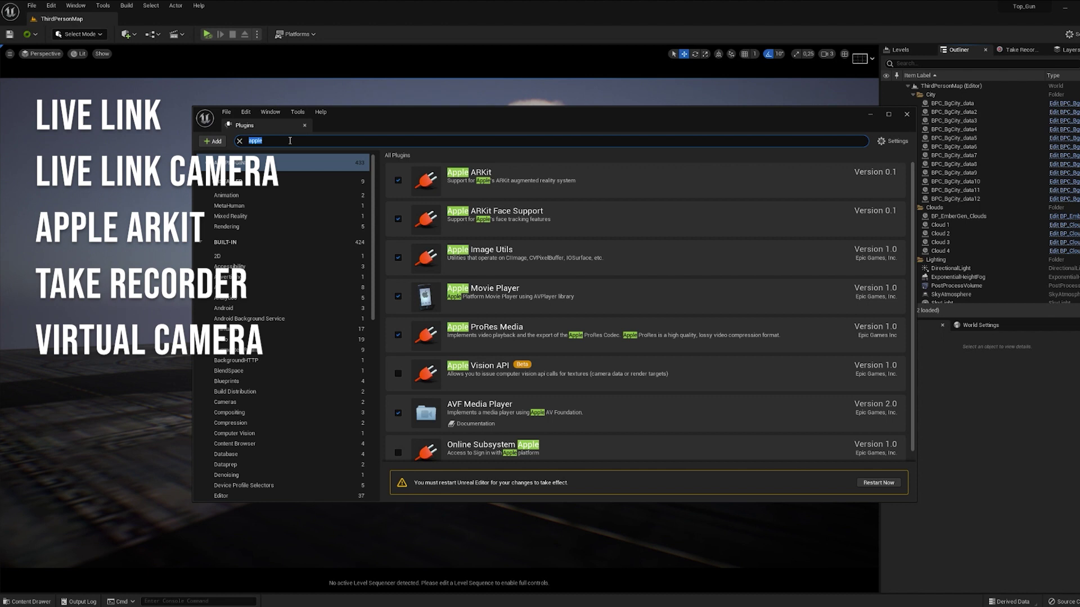
text(virtual)
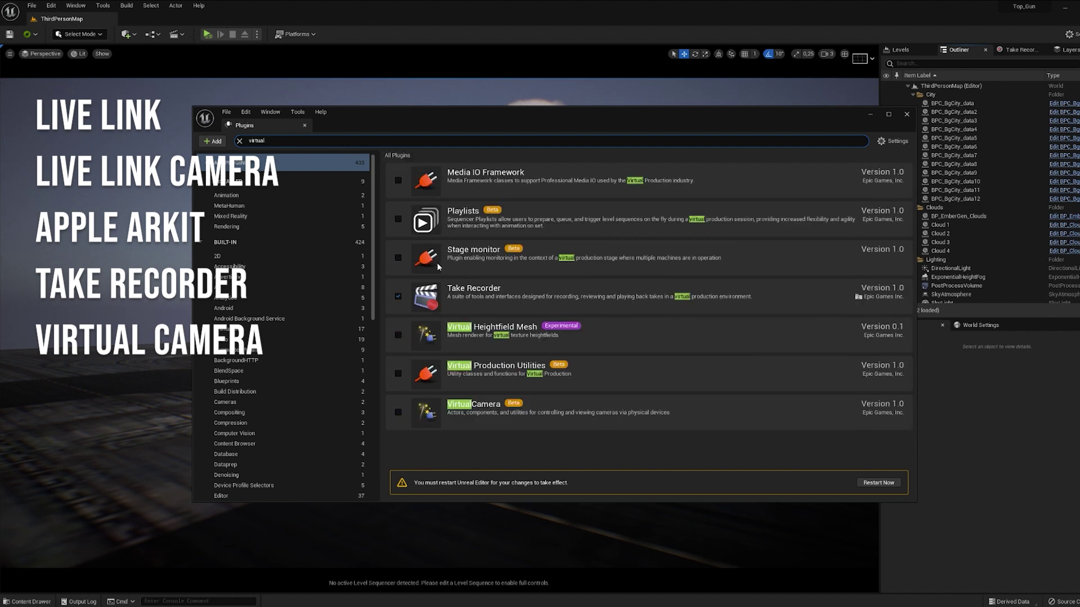
click(398, 374)
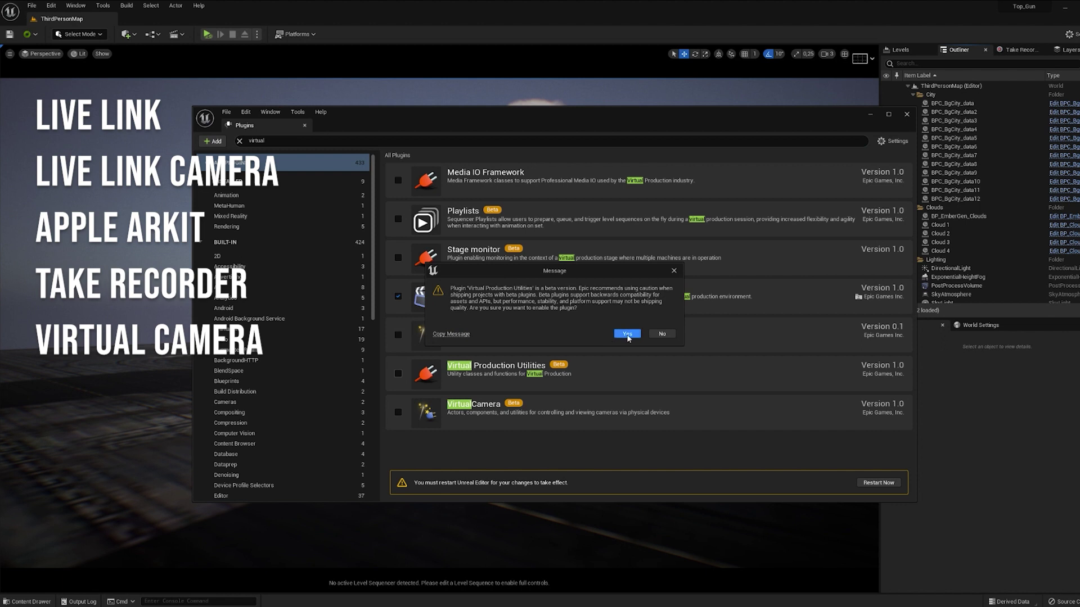
click(627, 334)
click(398, 412)
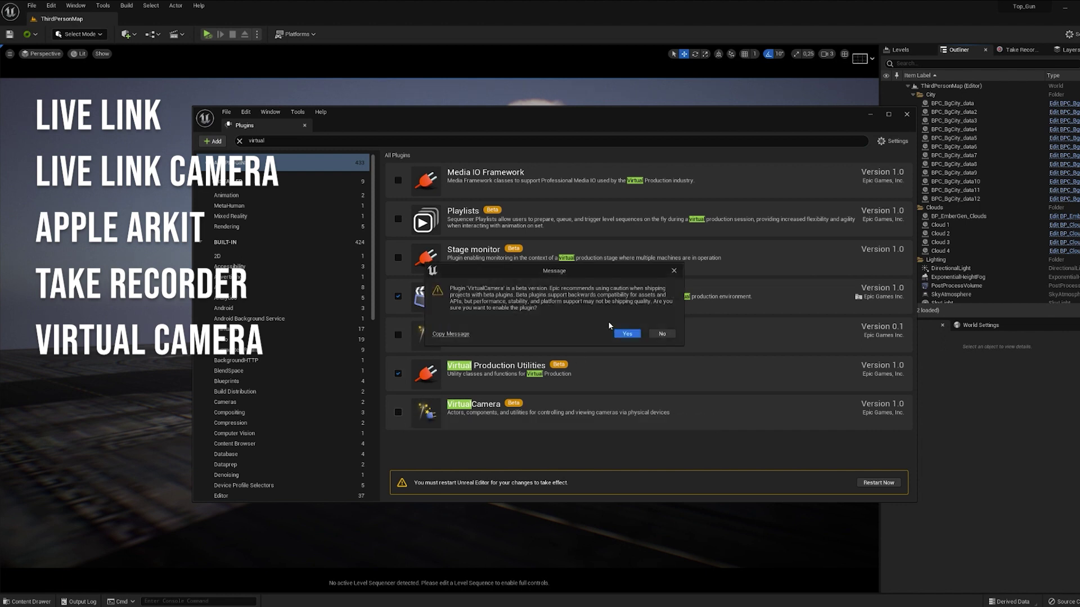
click(627, 334)
click(240, 141)
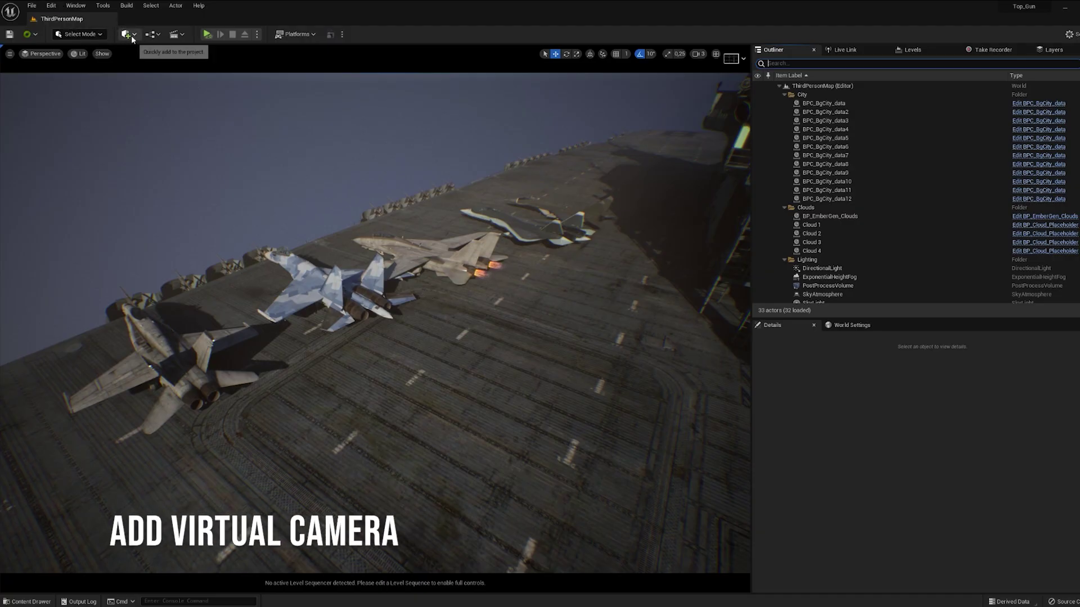
Add a VirtualCamera2 Actor to the level and move it onto the carrier deck behind the parked jets.
click(134, 36)
mouse_move(183, 146)
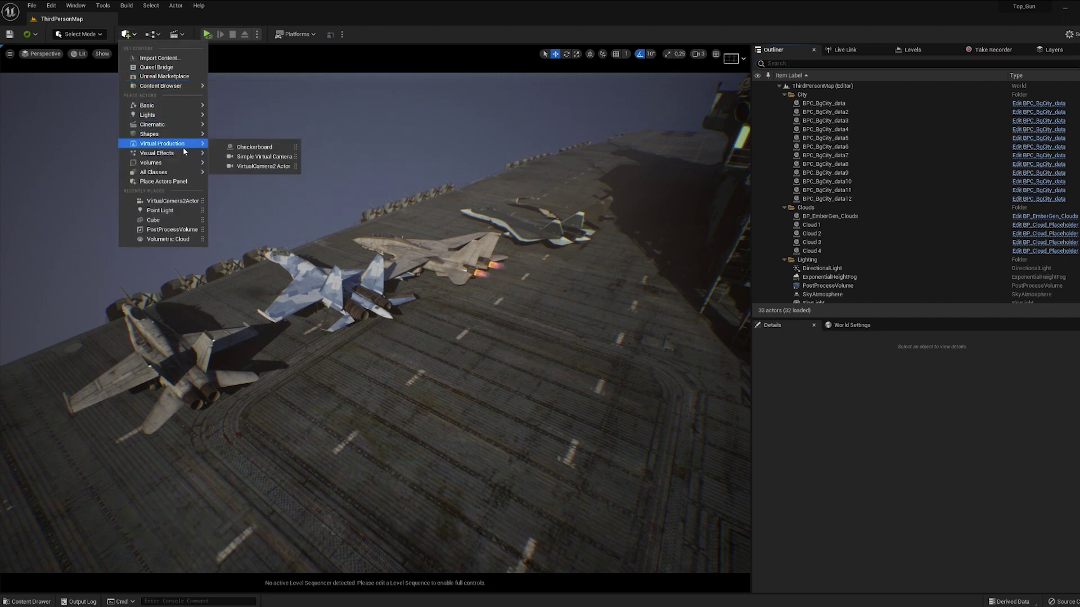
drag(258, 167, 196, 405)
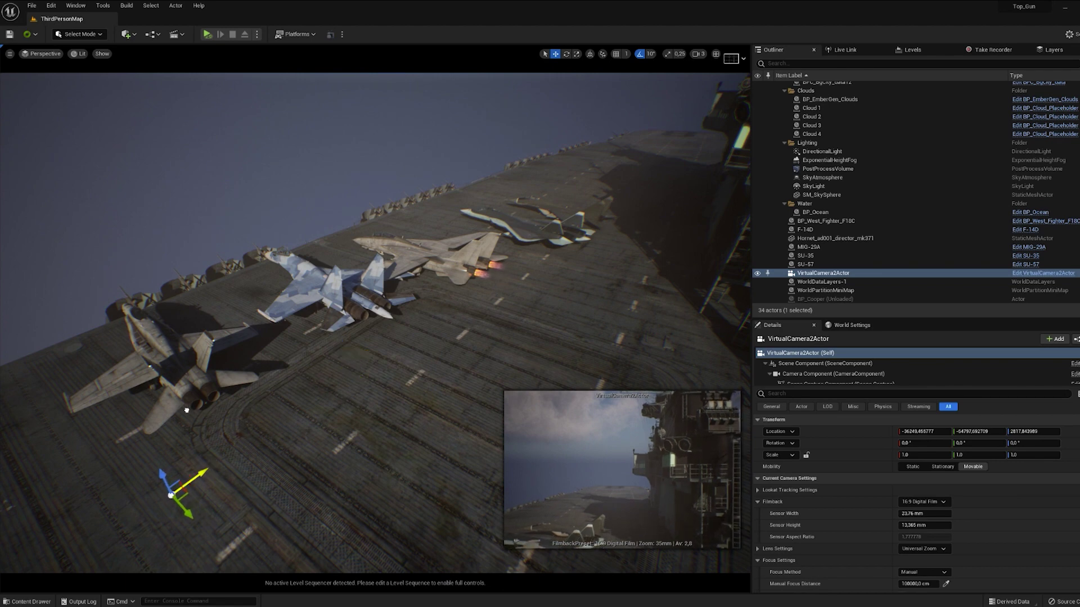
right_drag(178, 465, 332, 444)
right_drag(203, 422, 566, 276)
drag(499, 229, 269, 435)
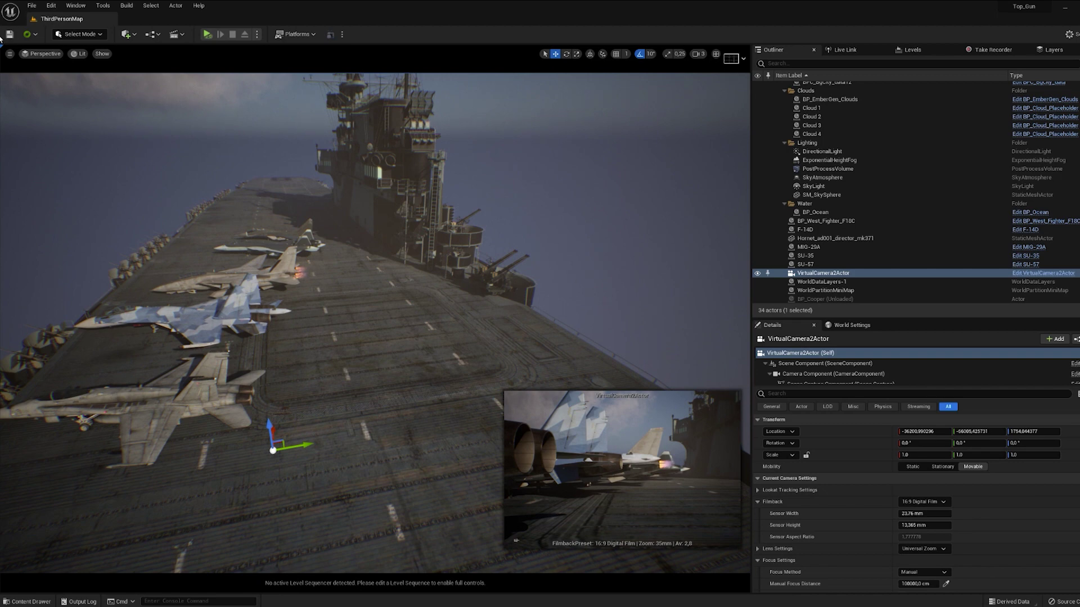
Enable the virtual camera's VCam component with the viewport locked to the camera.
scroll(827, 363, down, 1)
click(824, 373)
click(902, 490)
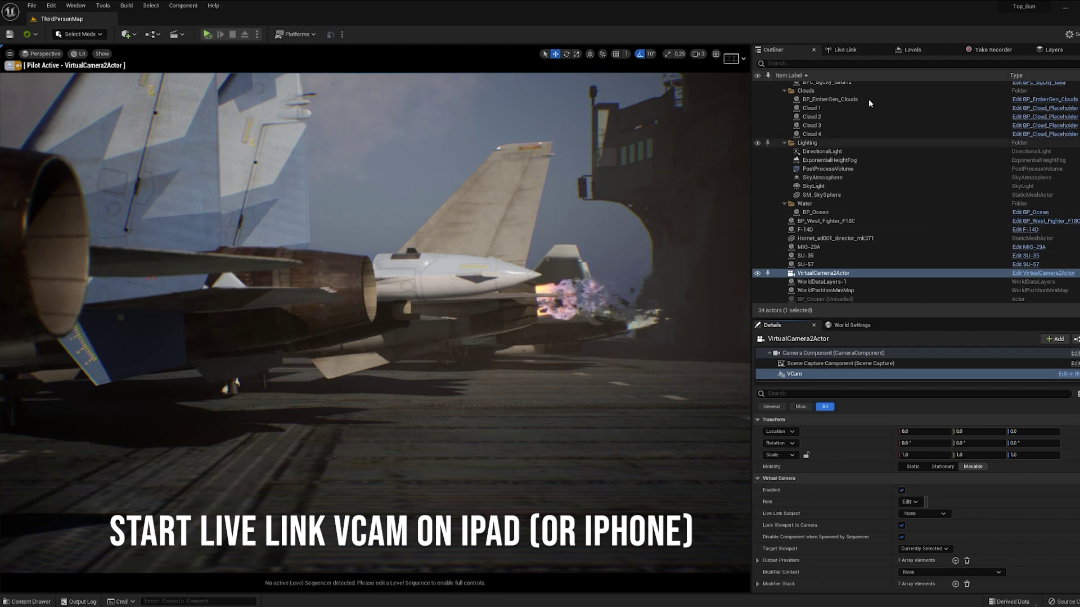
Add the iPad's Live Link VCAM as a Message Bus source in Live Link.
click(852, 50)
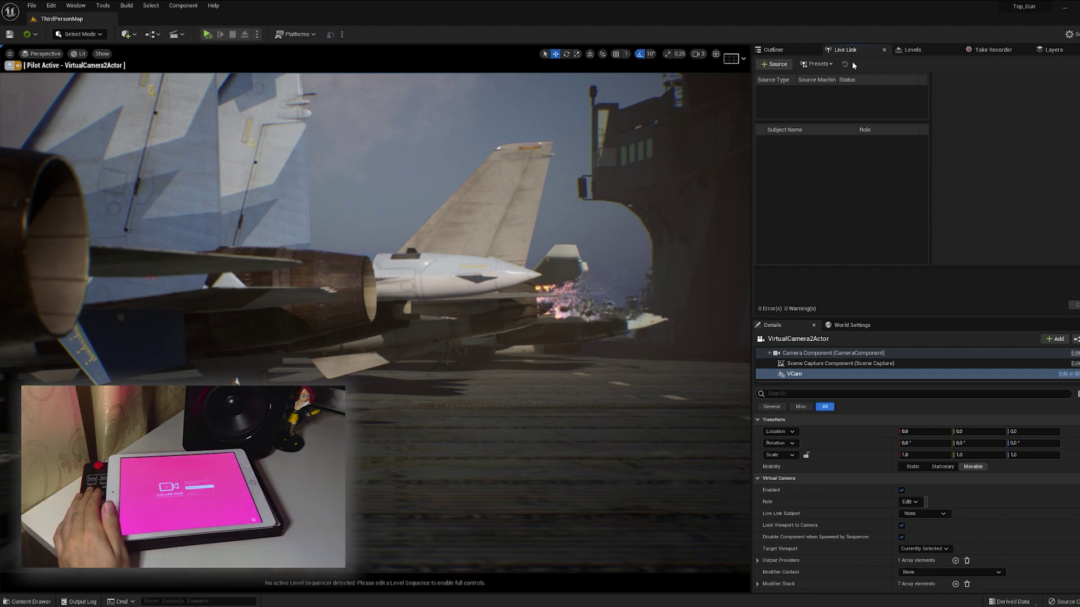
click(773, 64)
mouse_move(831, 106)
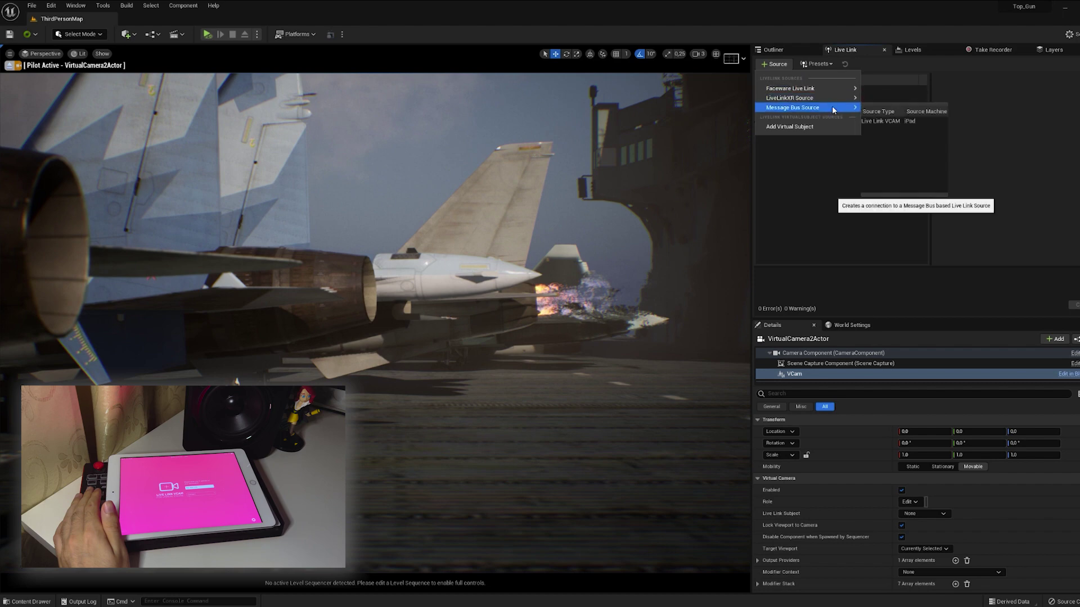
click(882, 121)
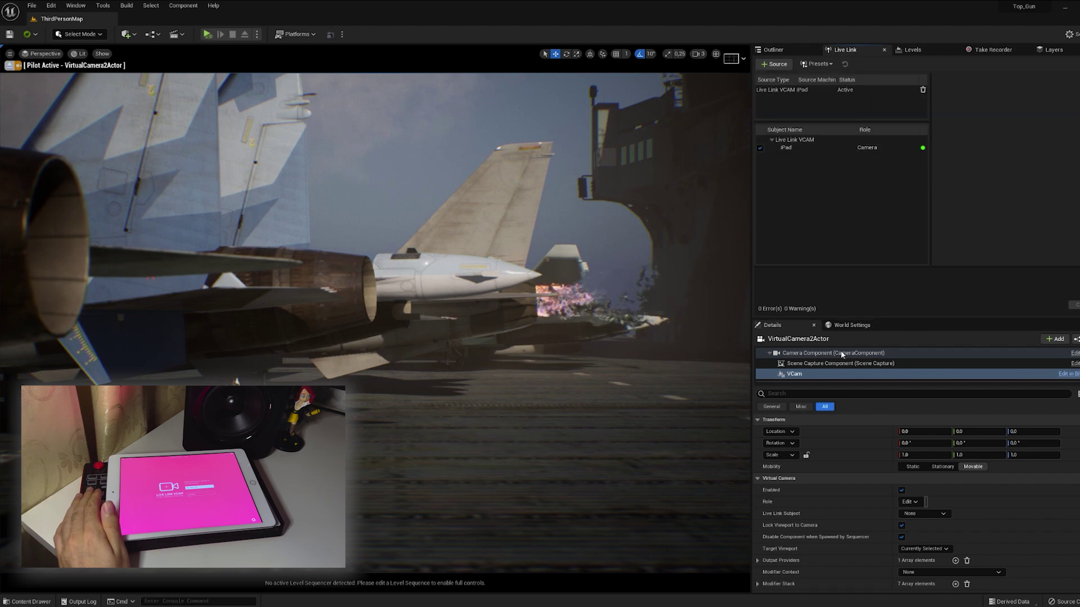
Set the VCam component's Live Link Subject to iPad and start playing the level.
click(944, 514)
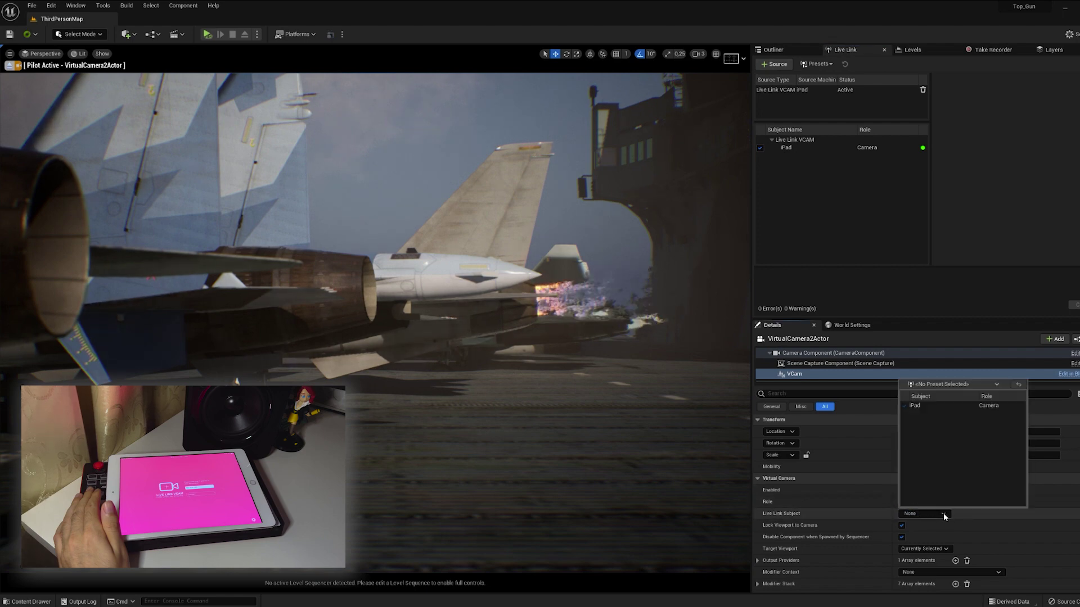
click(935, 408)
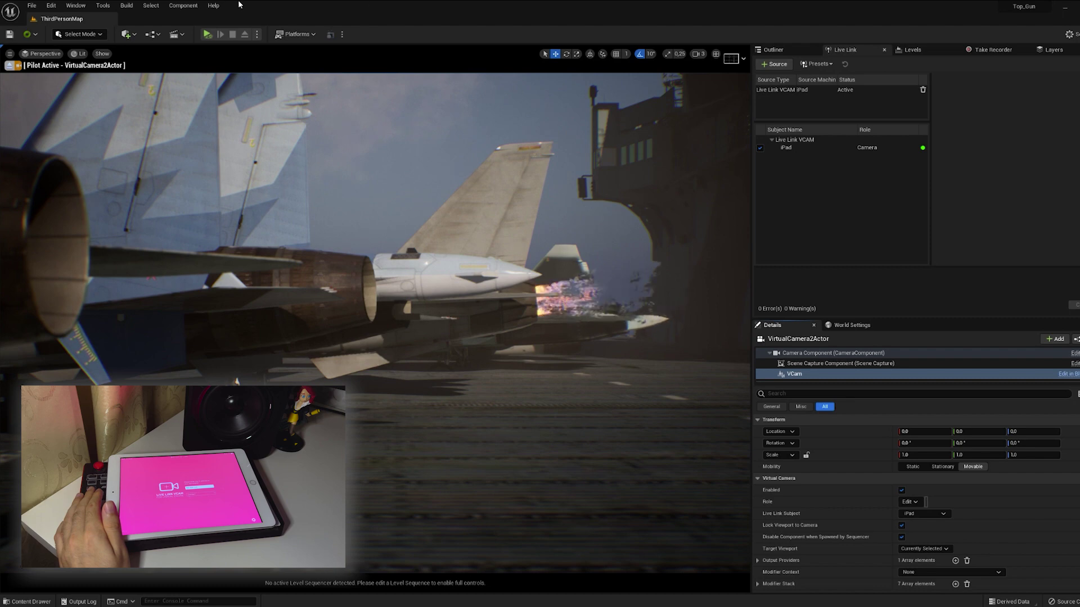
click(206, 36)
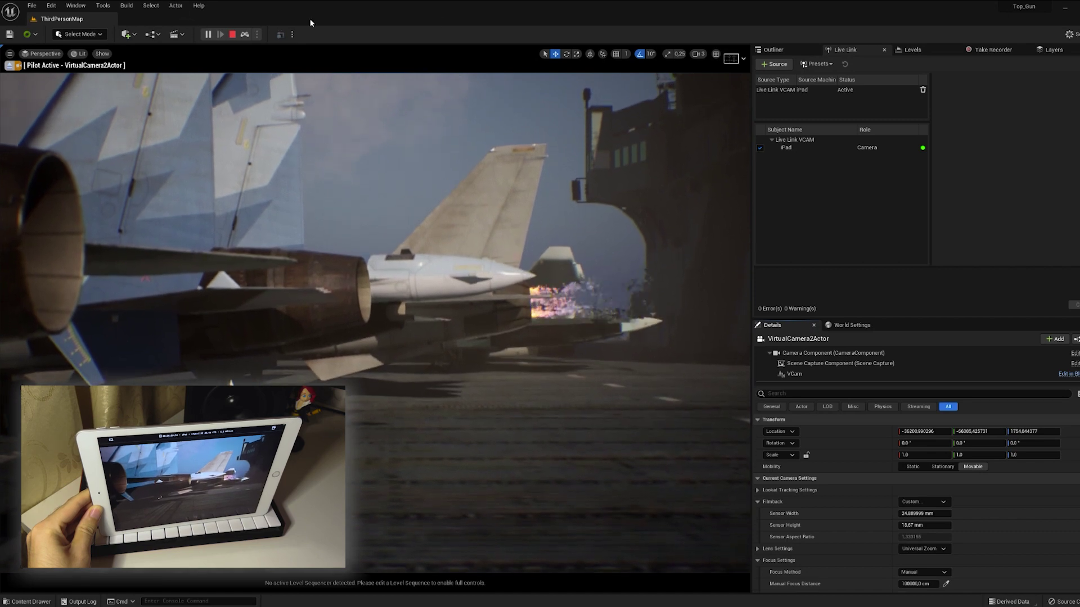
Add VirtualCamera2Actor as an actor source in Take Recorder for the Scene_1 slate.
click(987, 51)
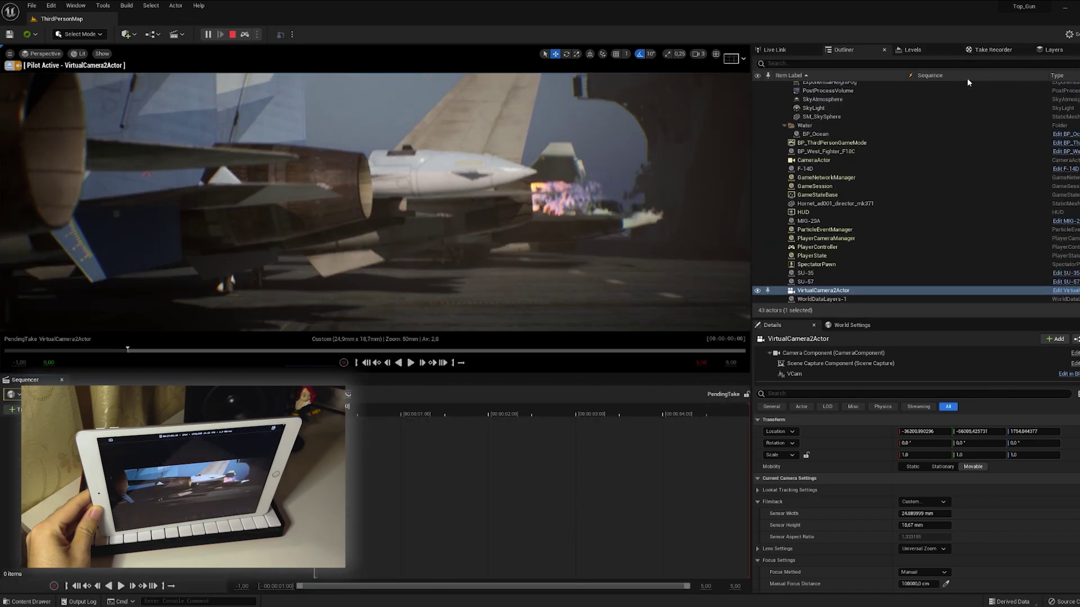
click(769, 147)
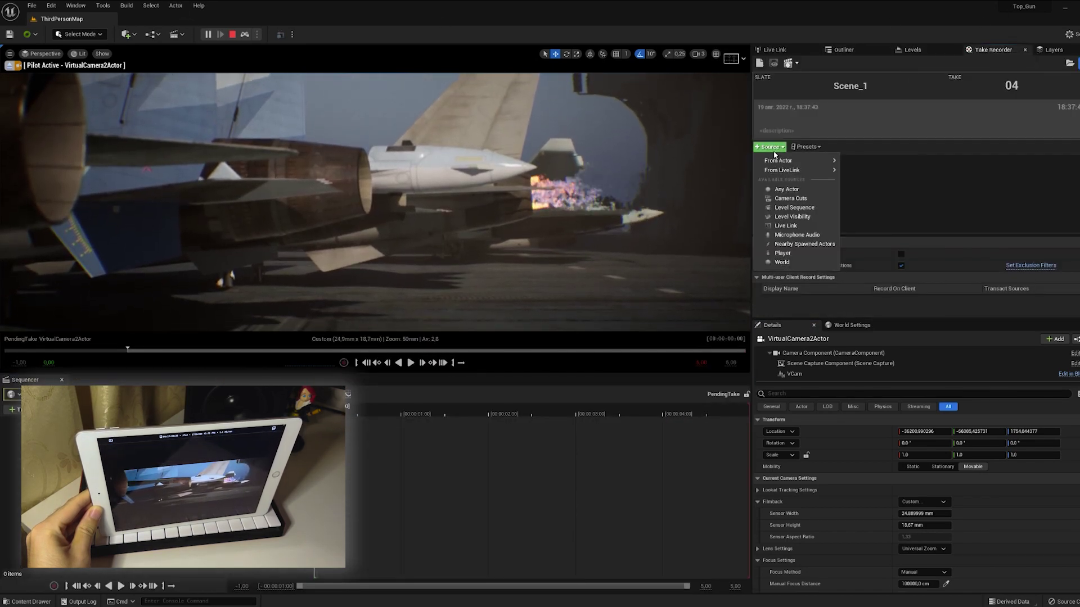
mouse_move(787, 161)
click(869, 164)
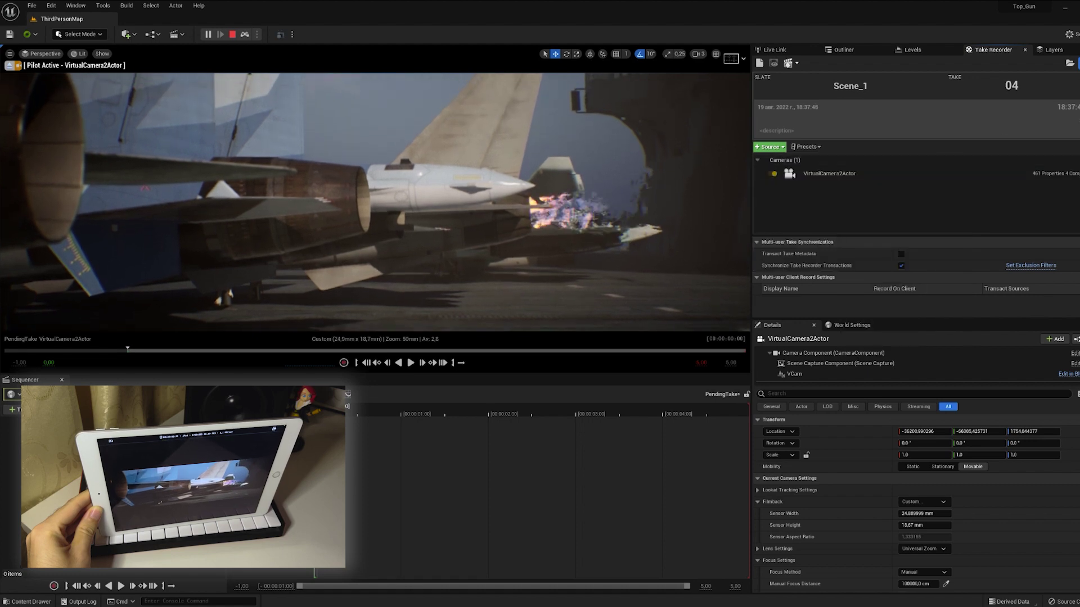
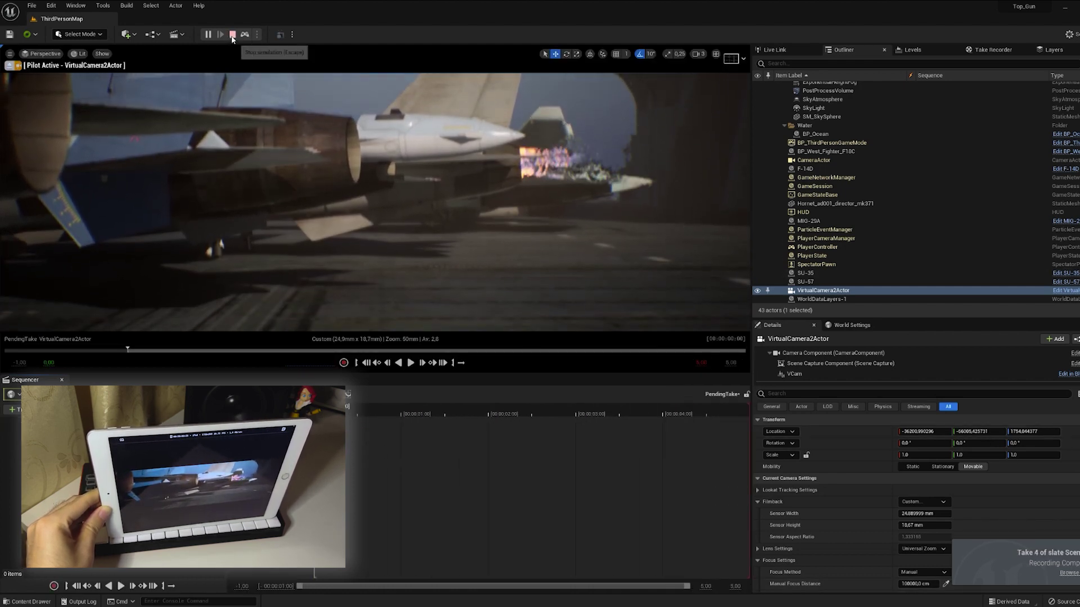
Stop playing the level, close the pending take's sequence and stop piloting the virtual camera.
click(232, 35)
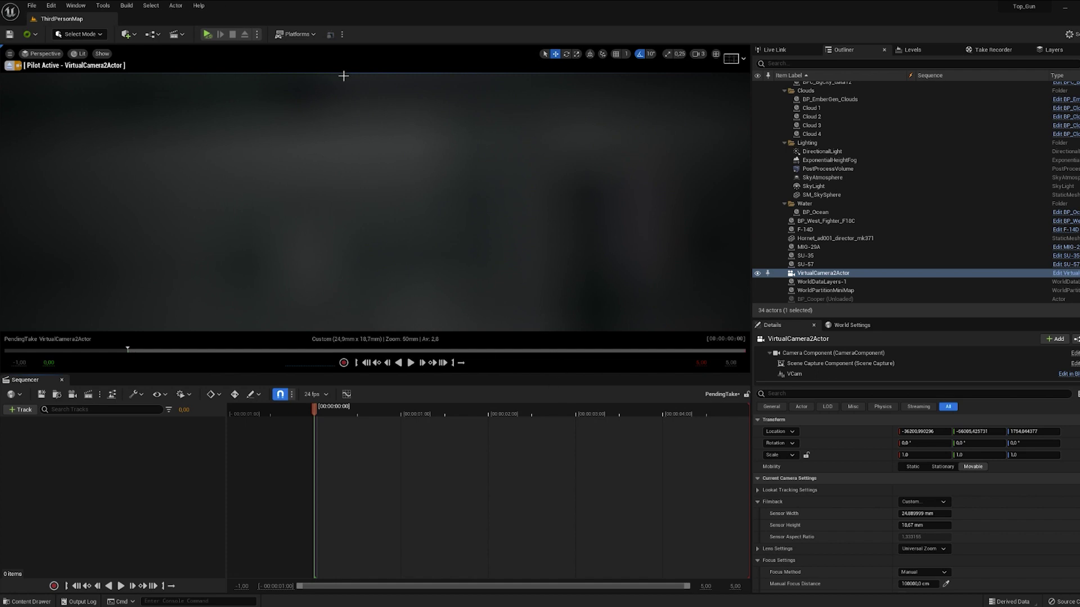
click(62, 380)
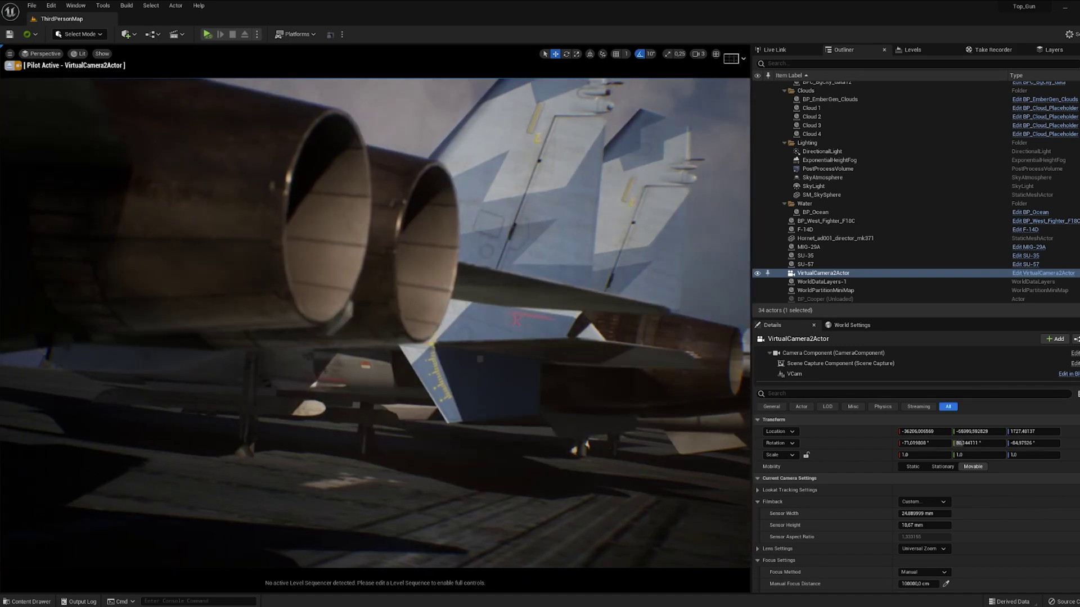
click(10, 66)
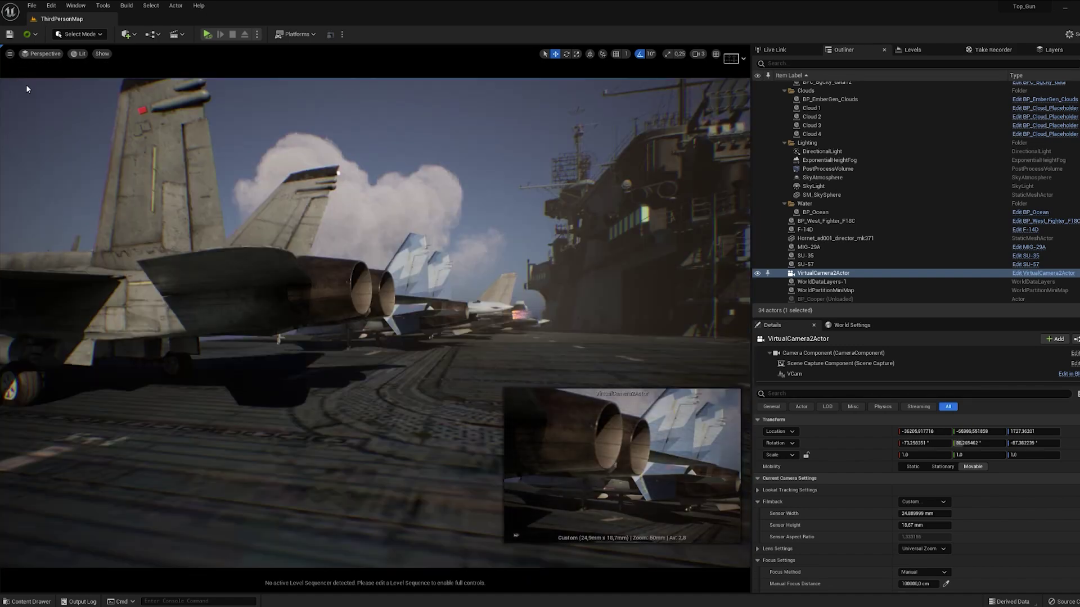
Open the VirtualCamera2Actor_Scene_1_04 sequence from the Takes 2022-08-15 folder's Scene_1_04_Subscenes and unlock it for editing.
key(ctrl+space)
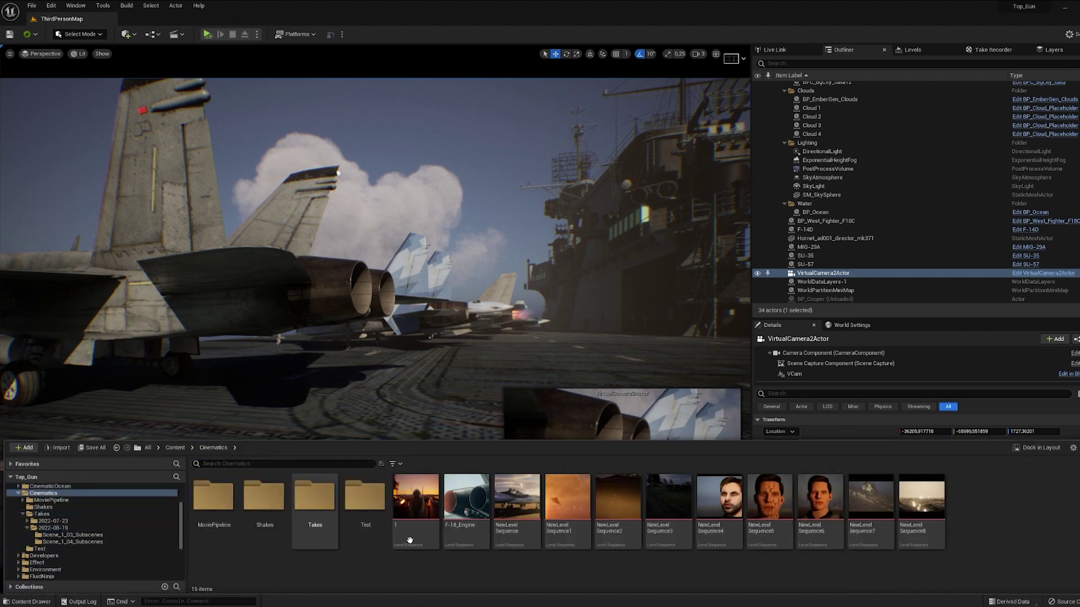
double_click(315, 495)
click(275, 502)
double_click(275, 502)
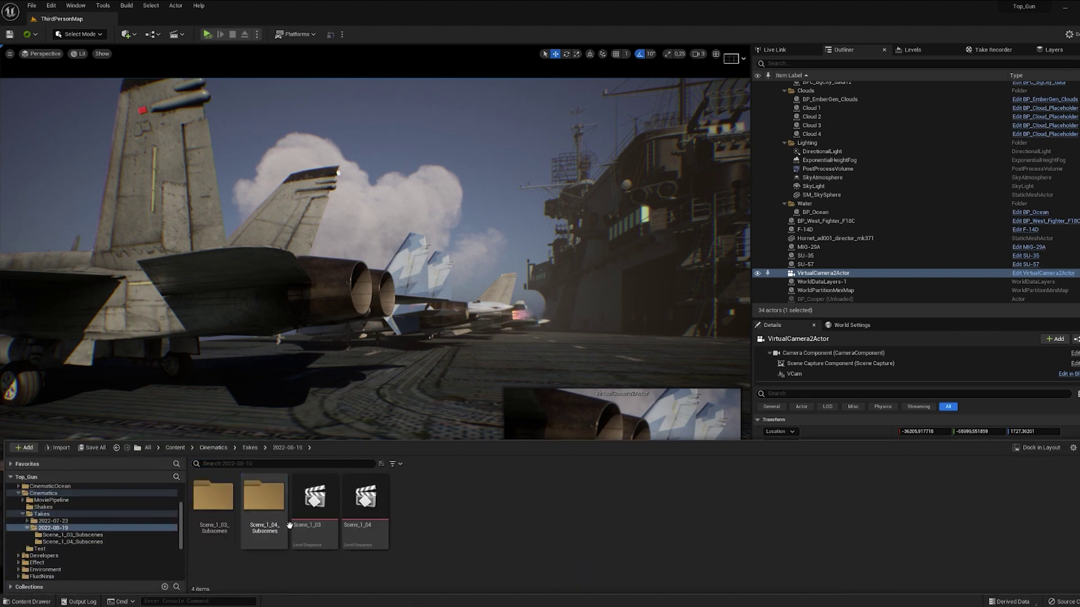
double_click(270, 506)
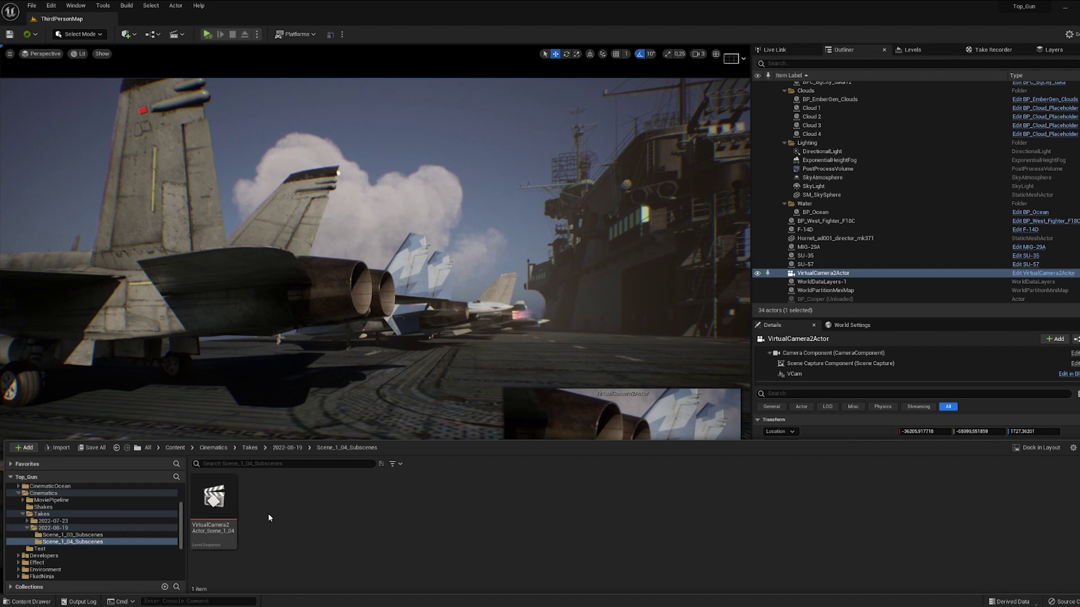
double_click(218, 501)
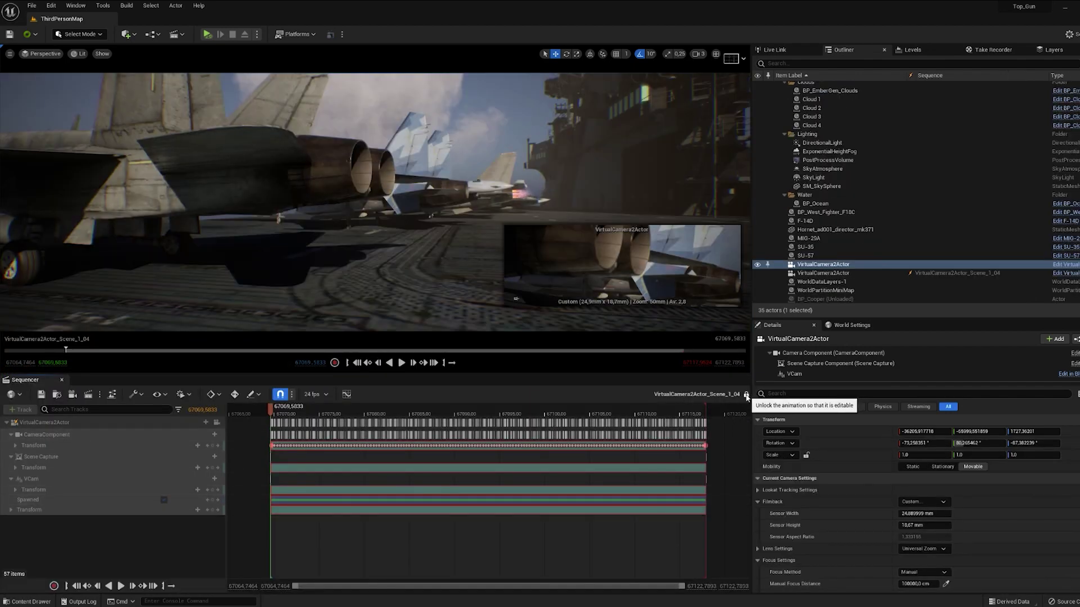
click(747, 395)
Delete the actor's own Transform and Spawned tracks and the VCam and Scene Capture tracks, keeping only CameraComponent.
click(65, 510)
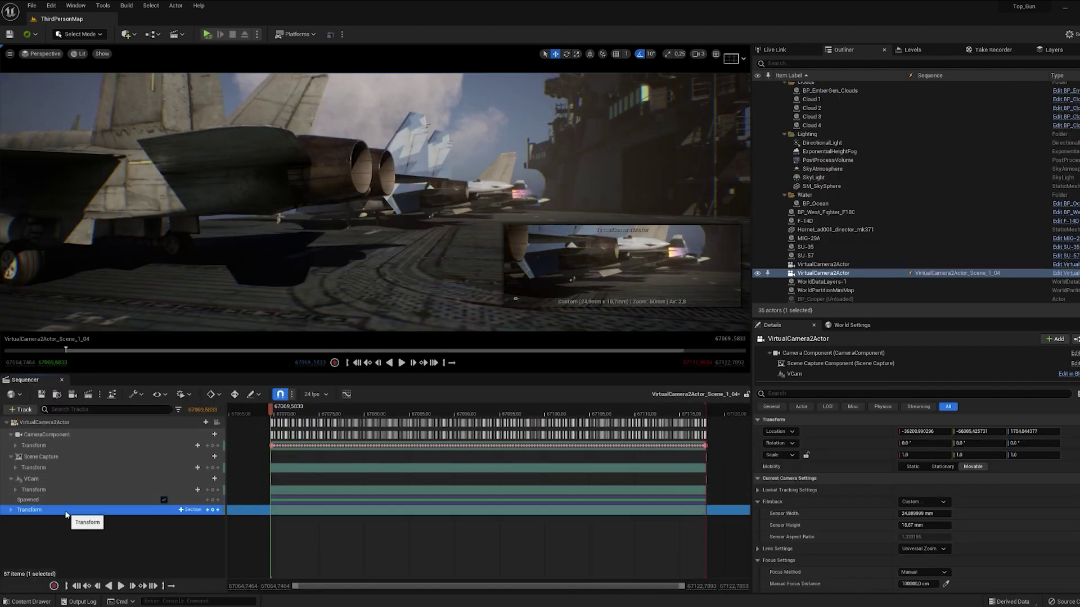
key(Delete)
click(55, 500)
key(Delete)
click(48, 483)
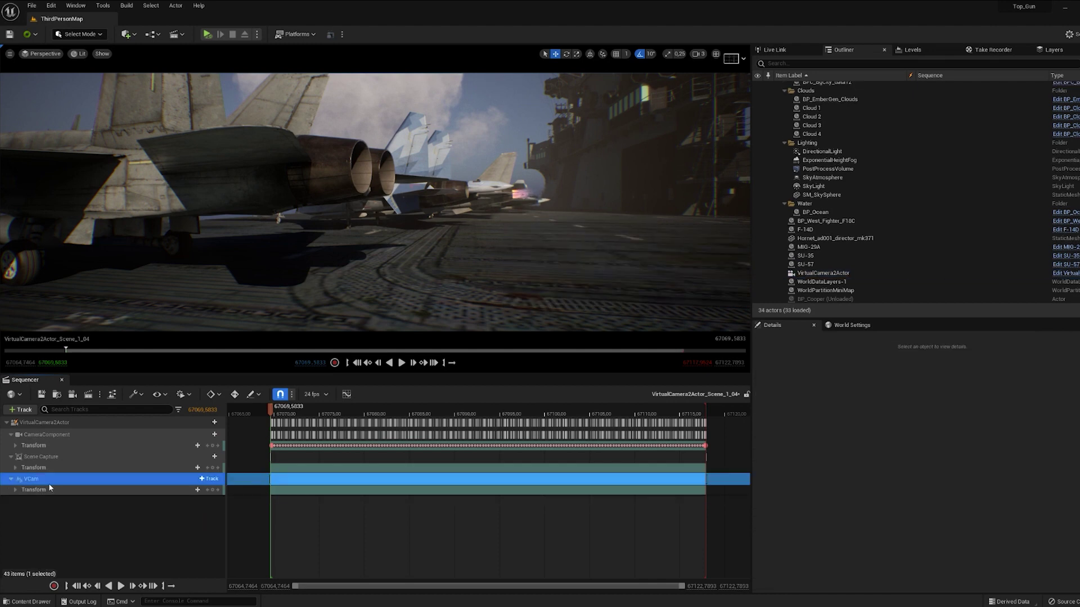
key(Delete)
click(46, 469)
key(Delete)
click(48, 457)
key(Delete)
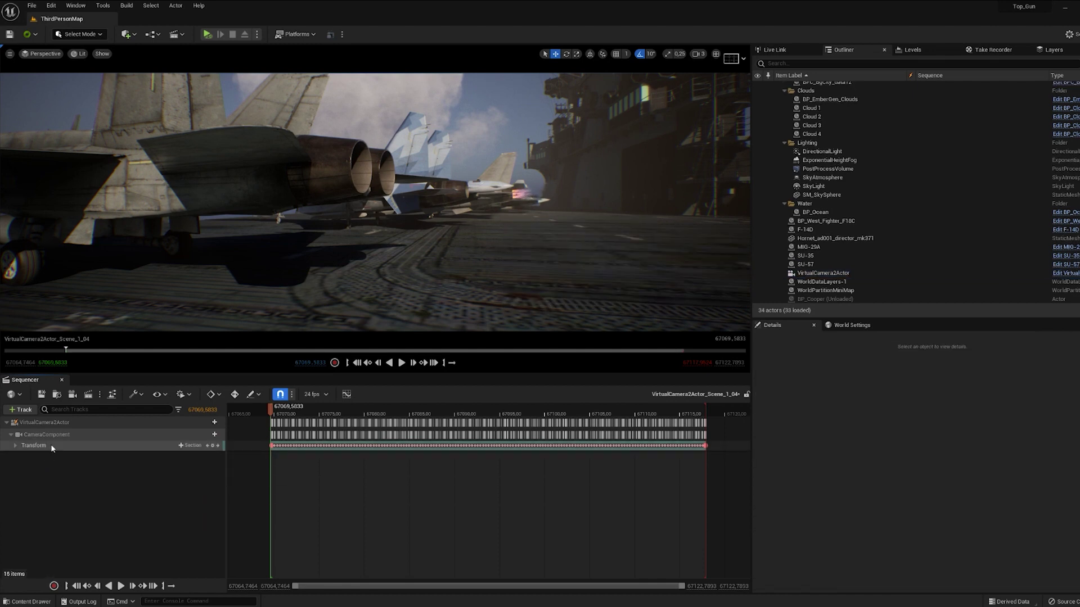
Expand the CameraComponent's Transform track and delete all of its Location keys.
click(52, 446)
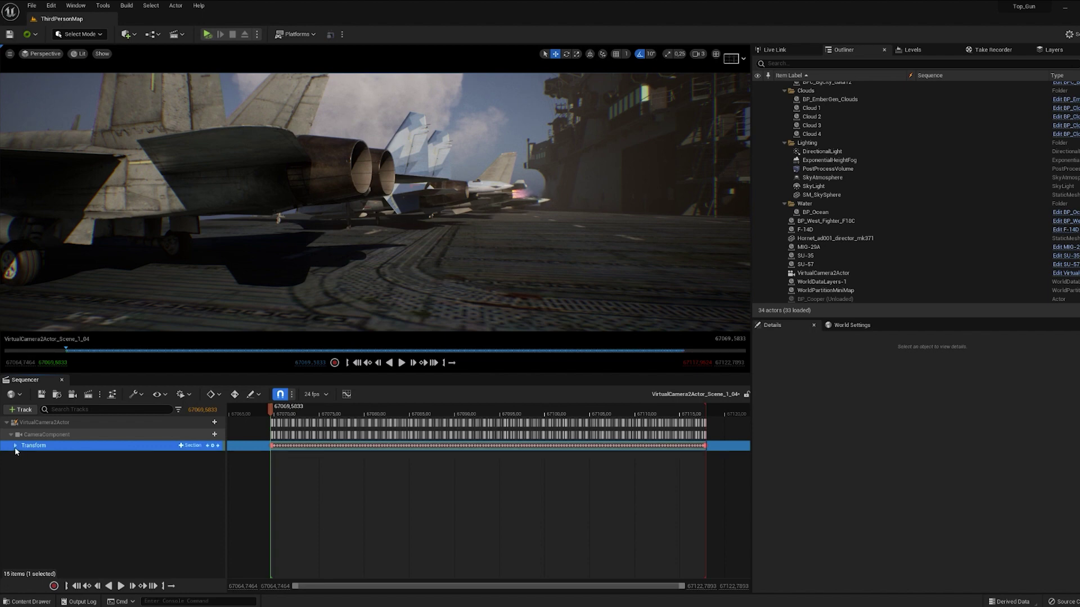
click(15, 446)
click(46, 423)
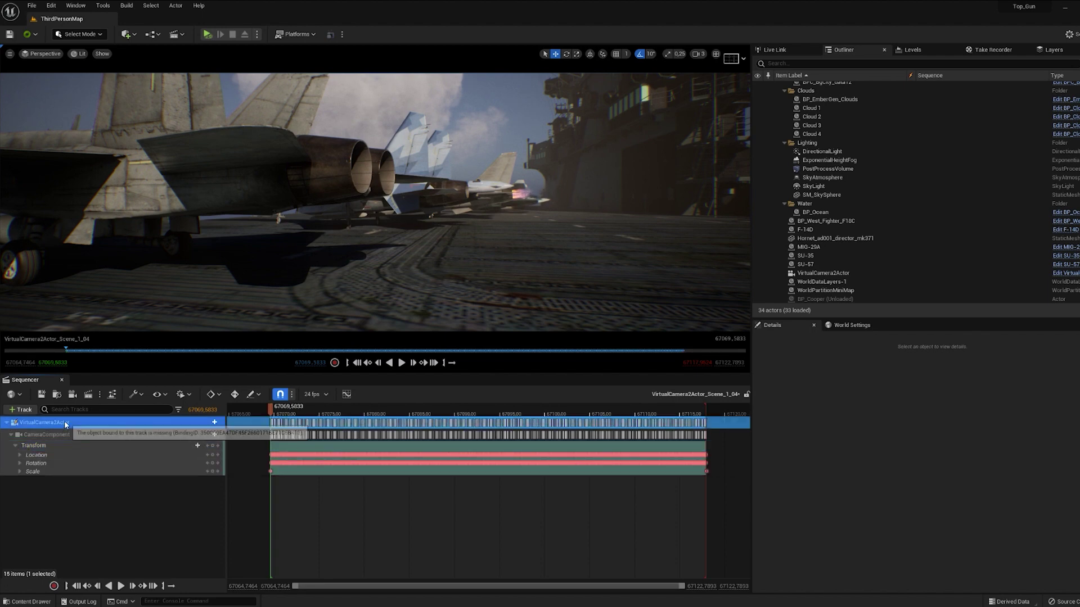
click(48, 436)
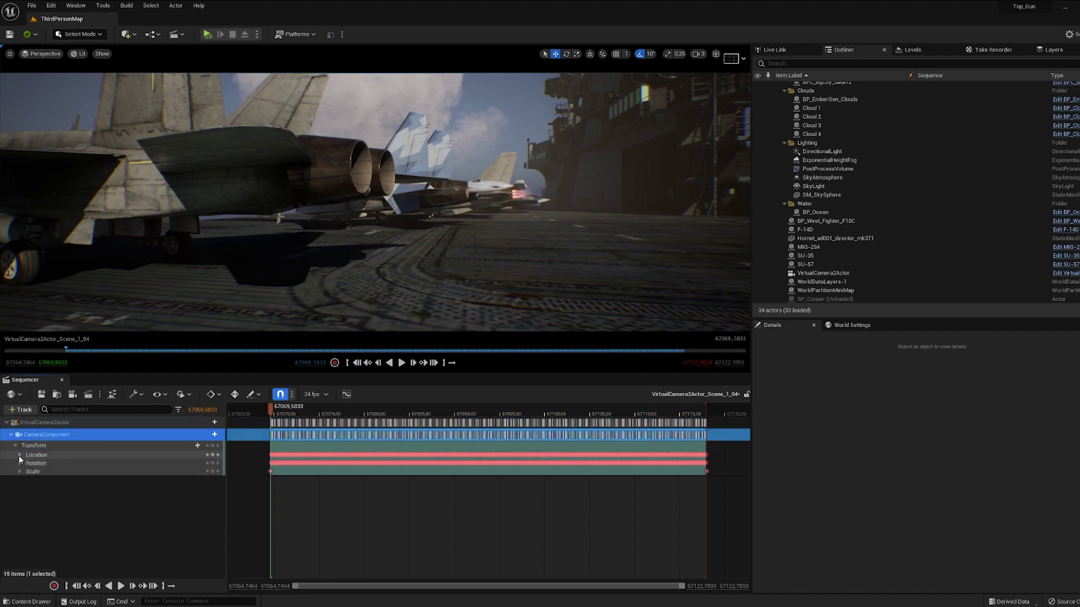
click(19, 455)
click(20, 455)
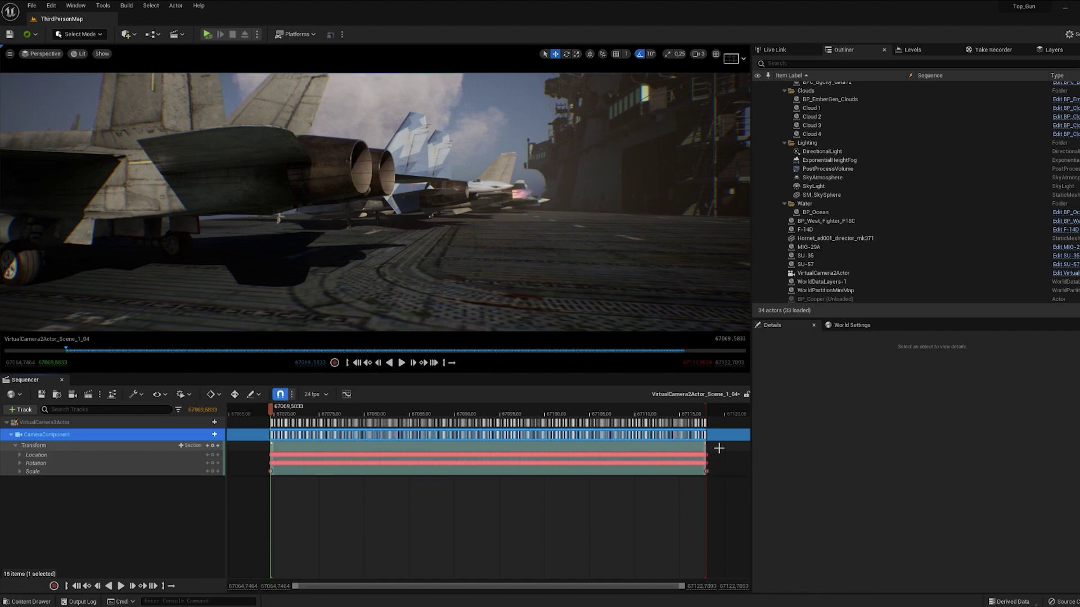
drag(714, 457, 263, 444)
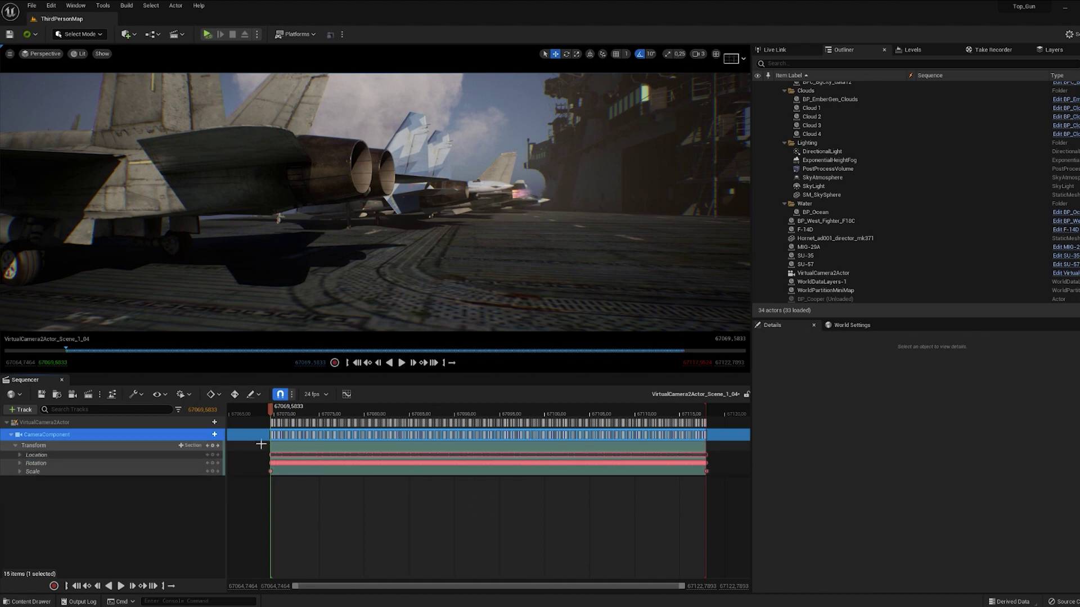
key(Delete)
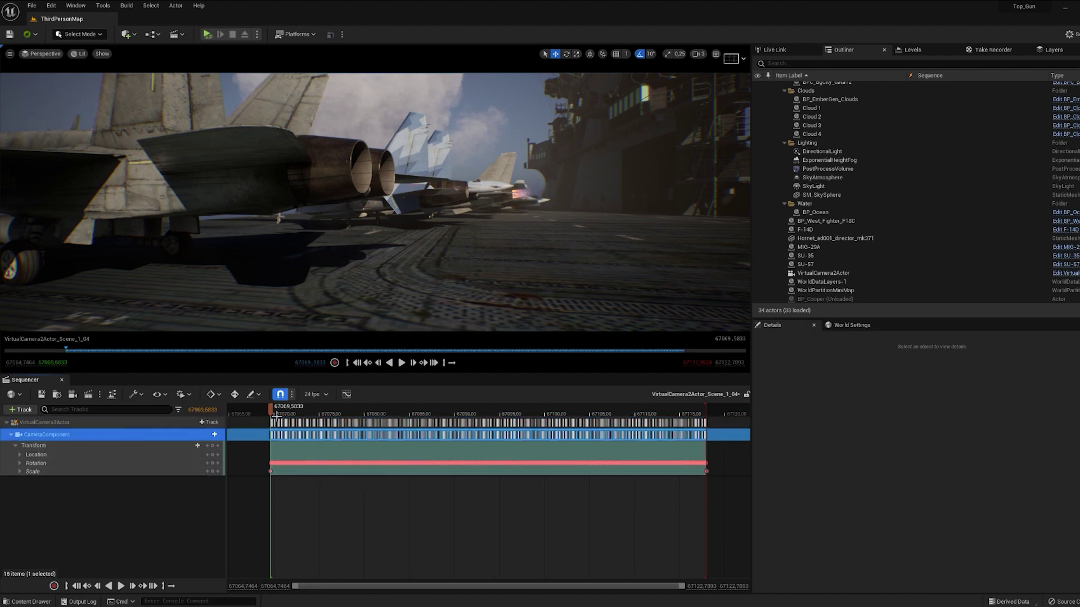
Trim the playback range to start at 67072,8333 and end at 67112,2083, deleting the rotation keys outside it.
drag(269, 411, 298, 413)
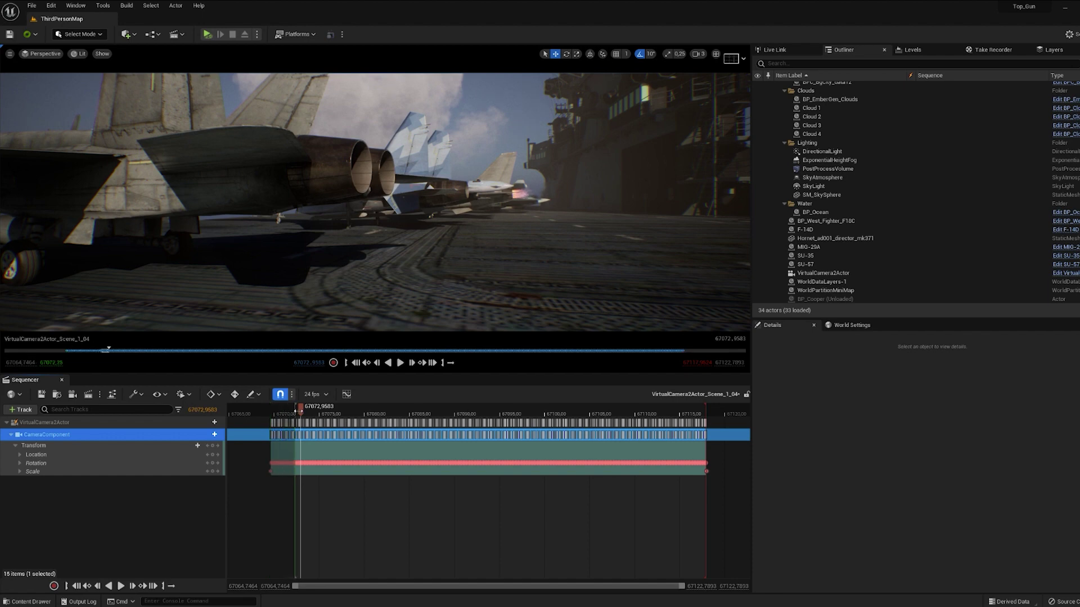
drag(261, 451, 300, 471)
key(Delete)
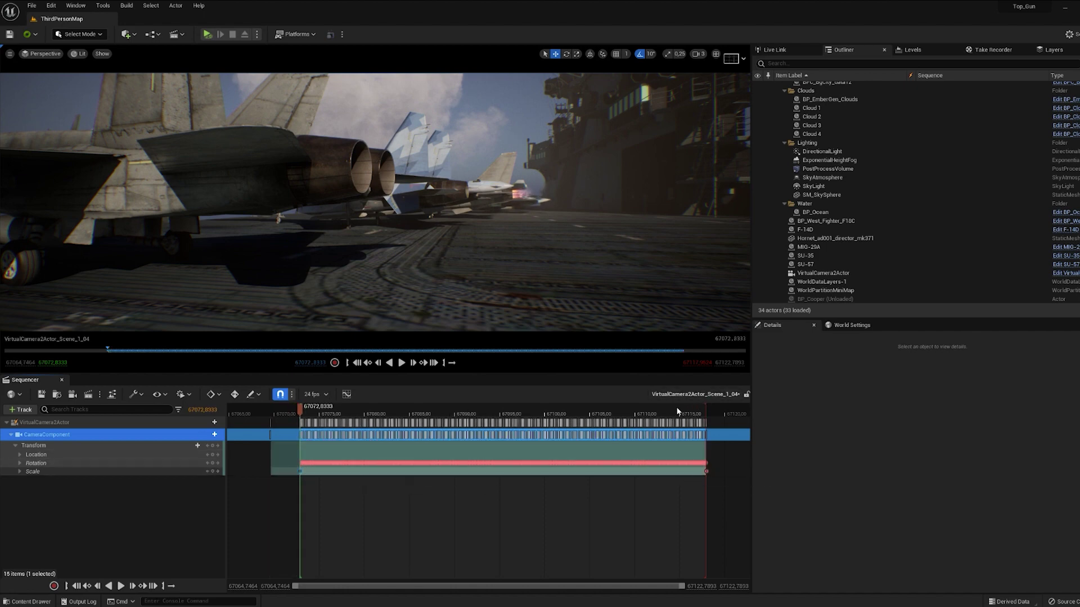
drag(677, 412, 656, 418)
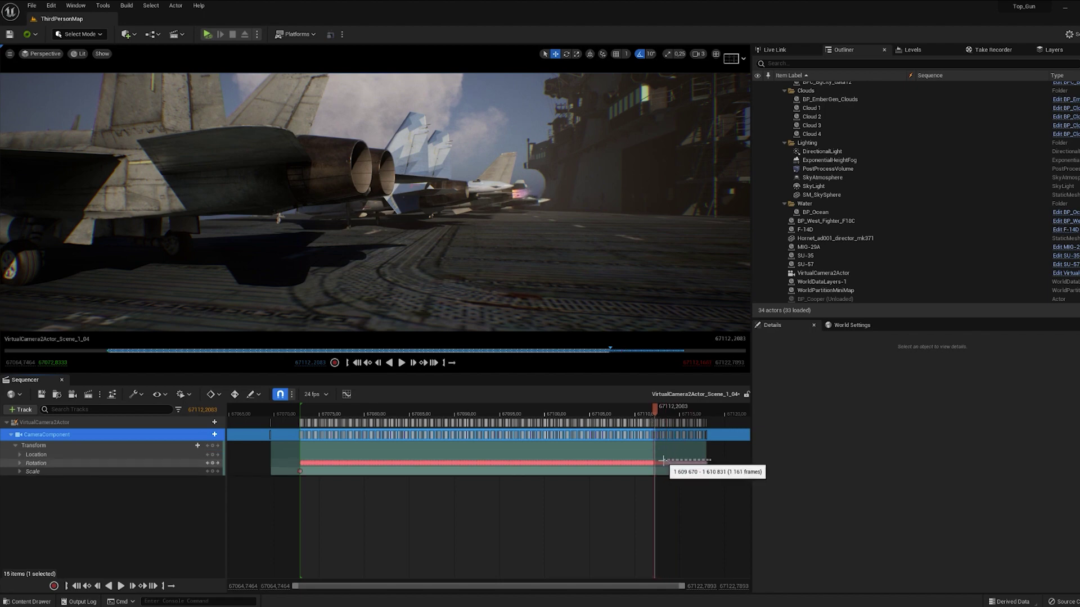
drag(663, 460, 656, 461)
key(Delete)
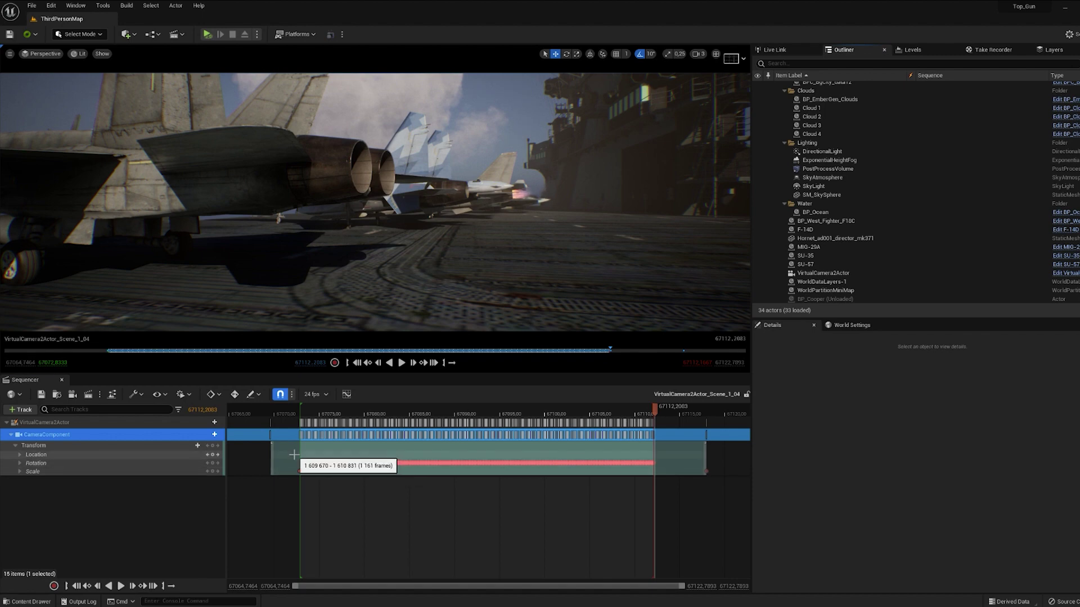
Copy the remaining rotation keys of the CameraComponent's Transform track and close the sequence.
drag(294, 454, 658, 464)
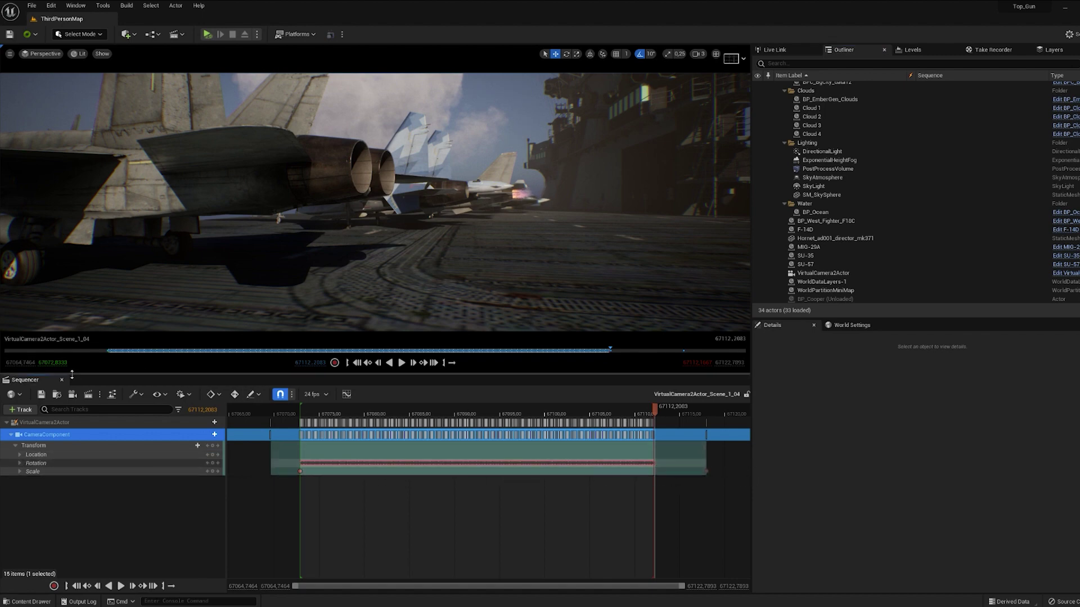
click(62, 381)
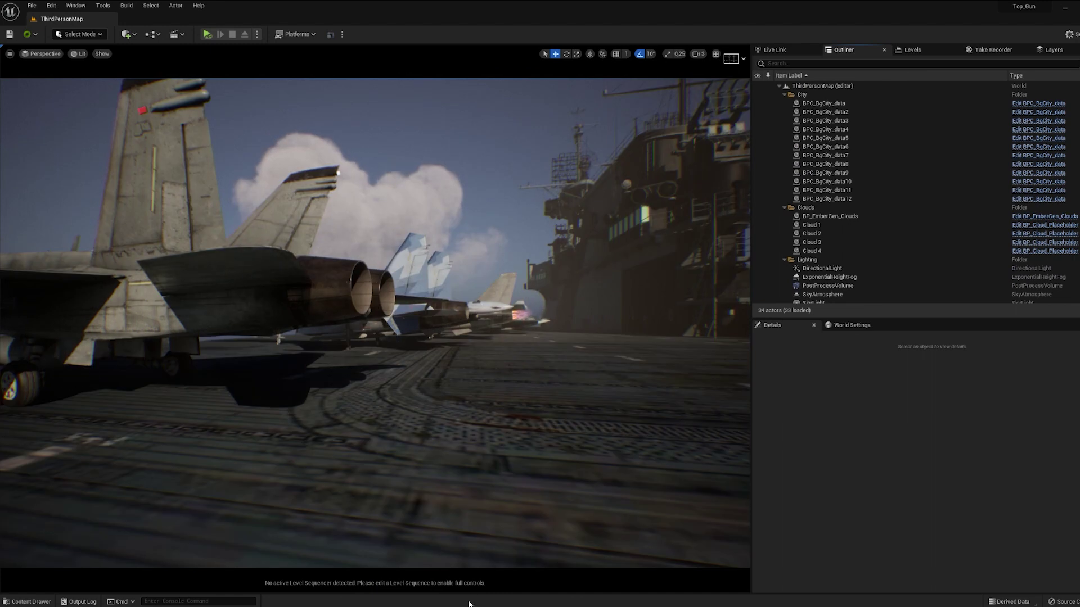
Create a Camera Animation Sequence named Walk_3 in the Scene_1_04_Subscenes folder and open it.
key(ctrl+space)
right_click(281, 509)
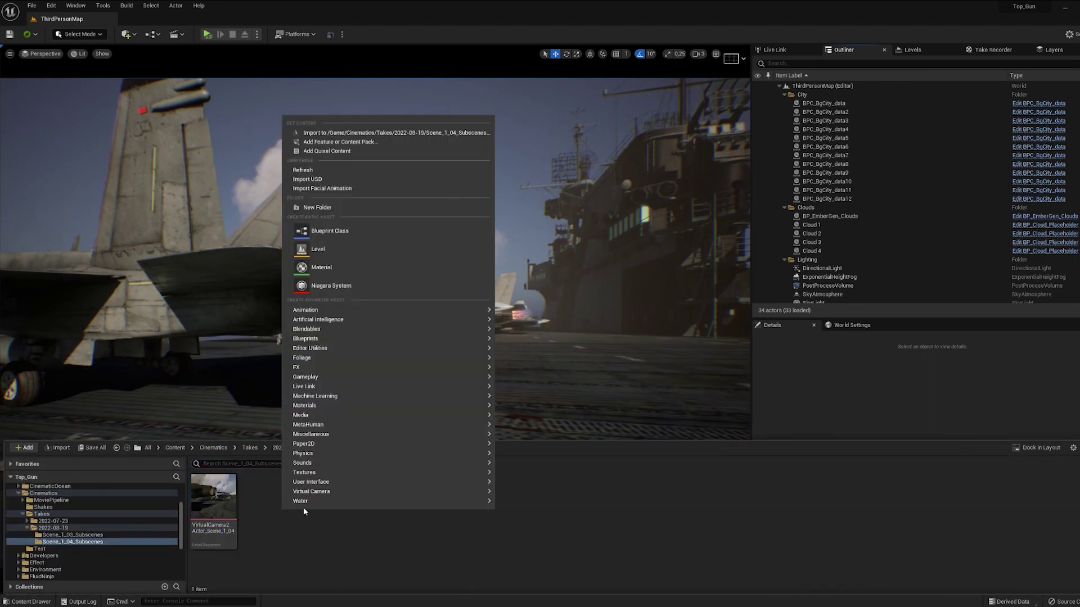
mouse_move(395, 382)
mouse_move(484, 310)
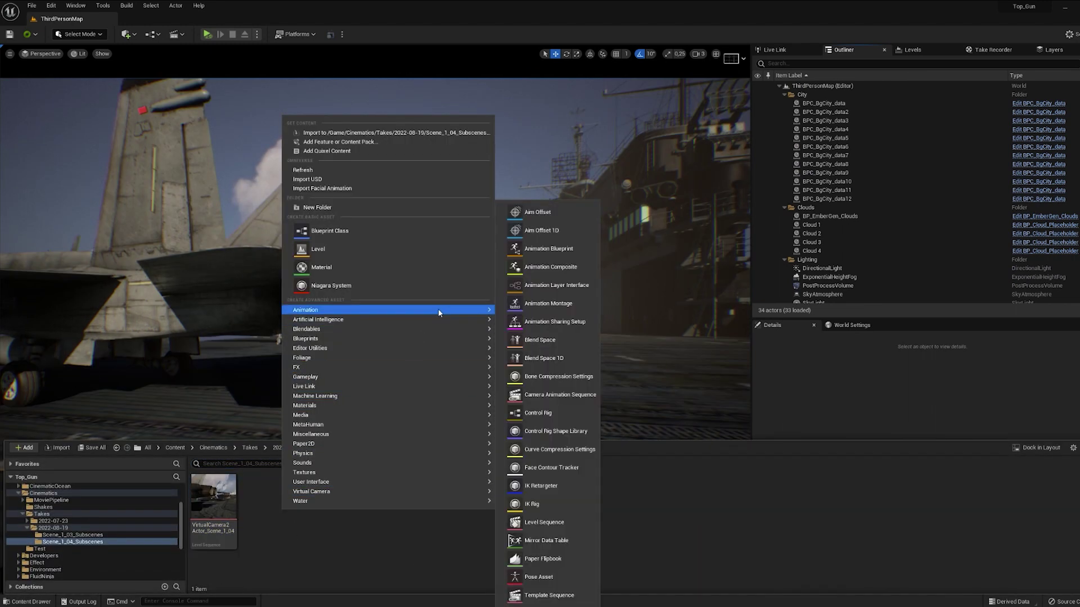
click(560, 395)
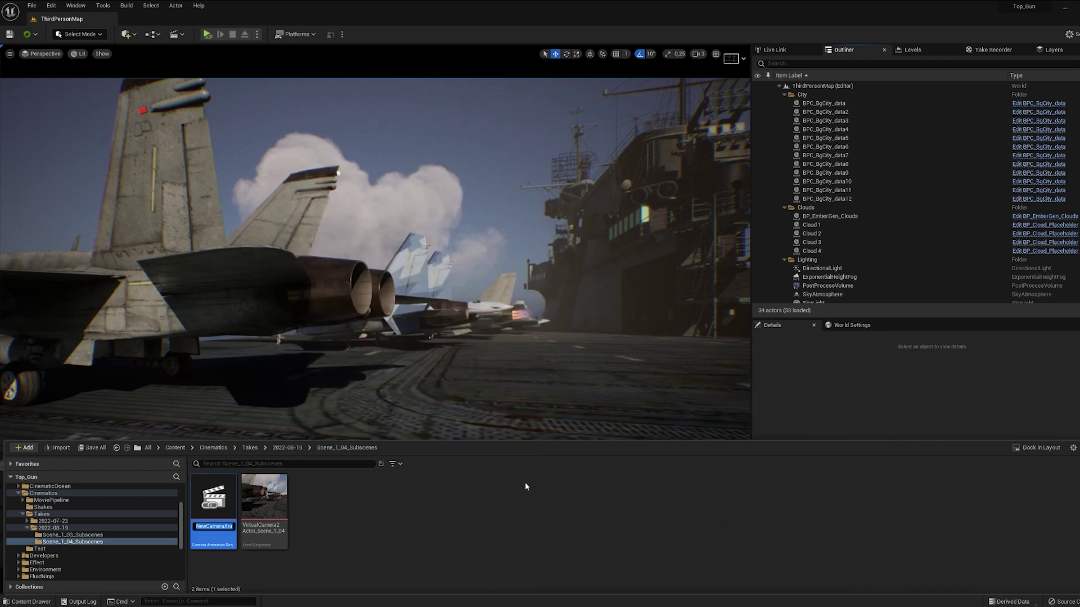
text(Walk_3)
key(Return)
key(Return)
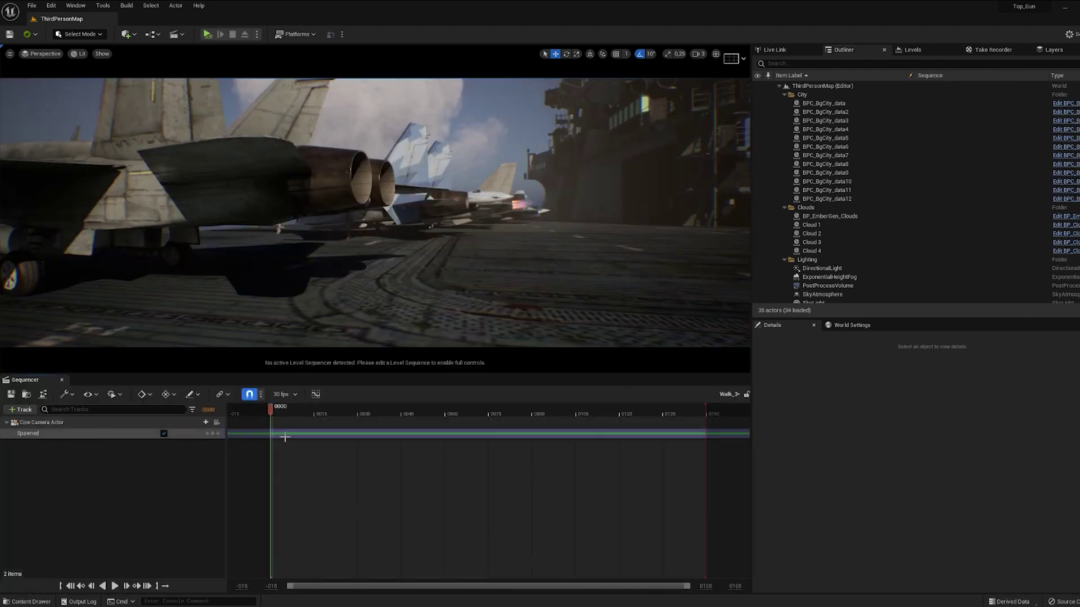
Add a Transform track to the Cine Camera Actor in Walk_3 and set its section's blend type to Additive.
click(200, 422)
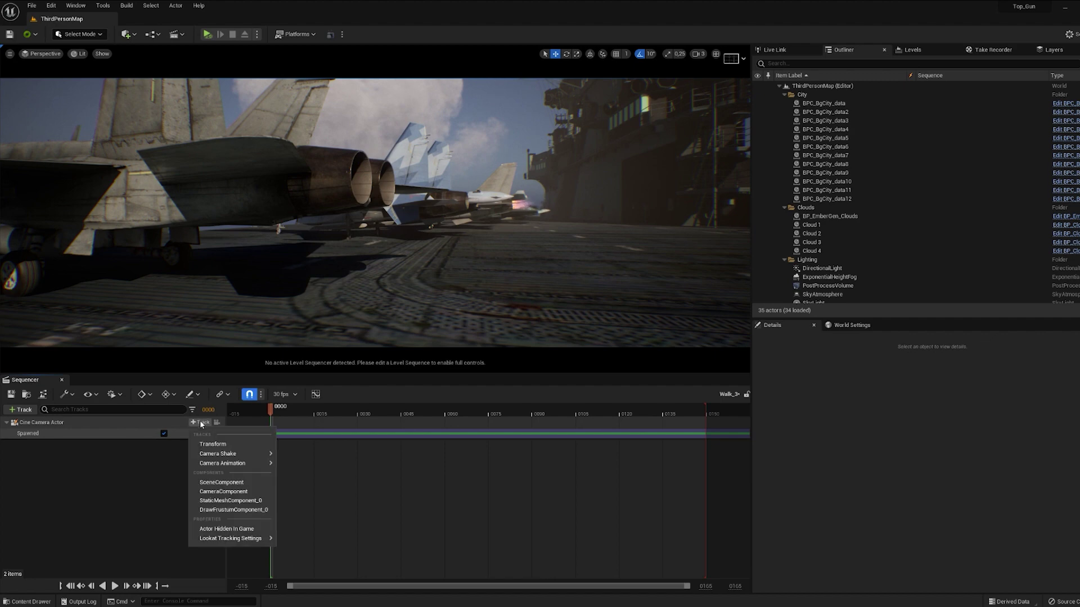
click(232, 445)
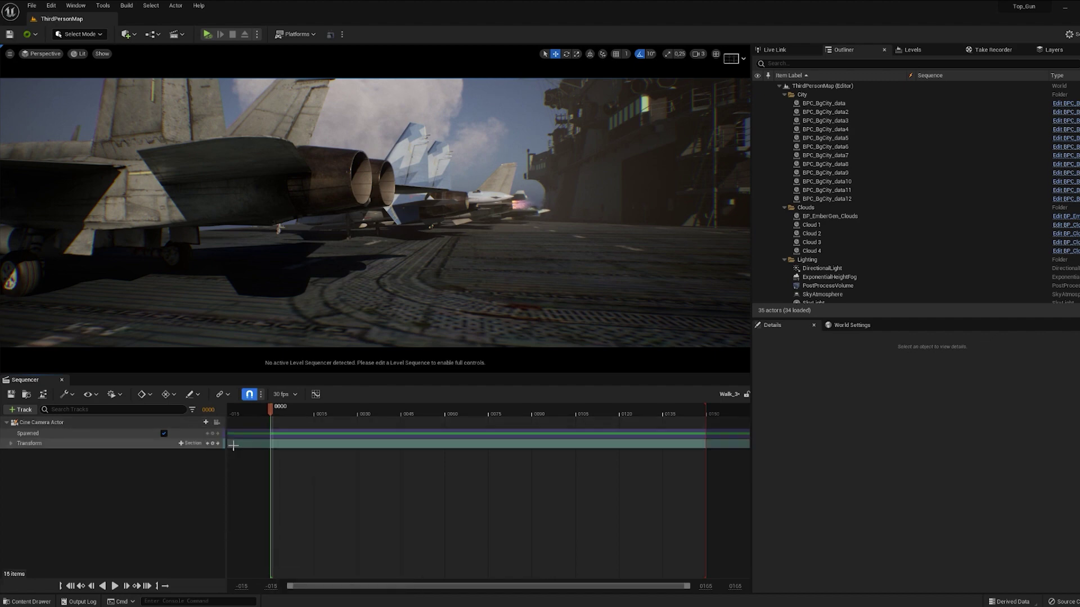
right_click(280, 443)
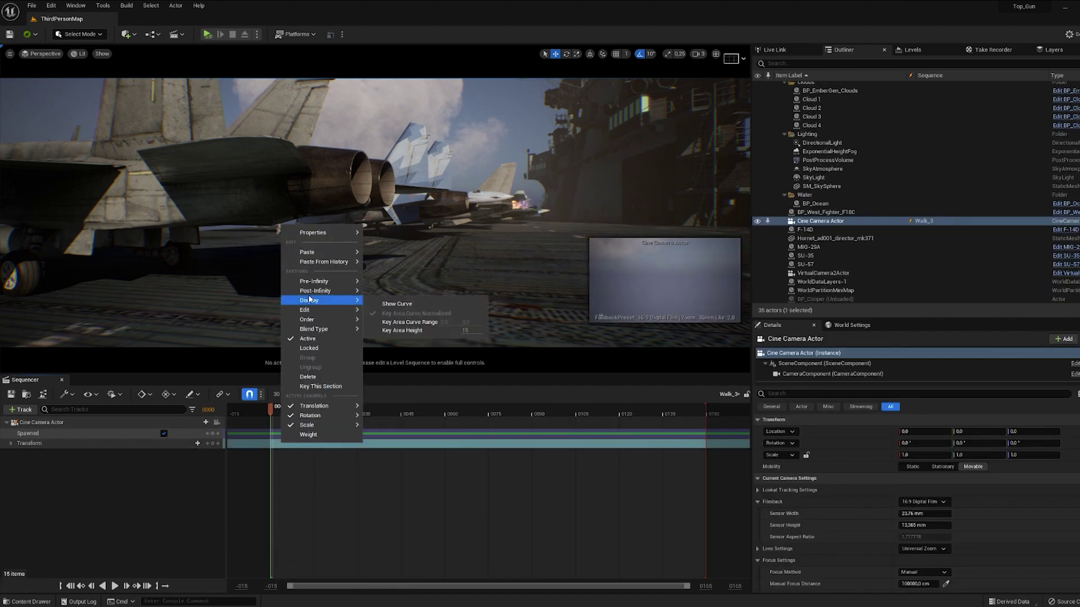
mouse_move(329, 233)
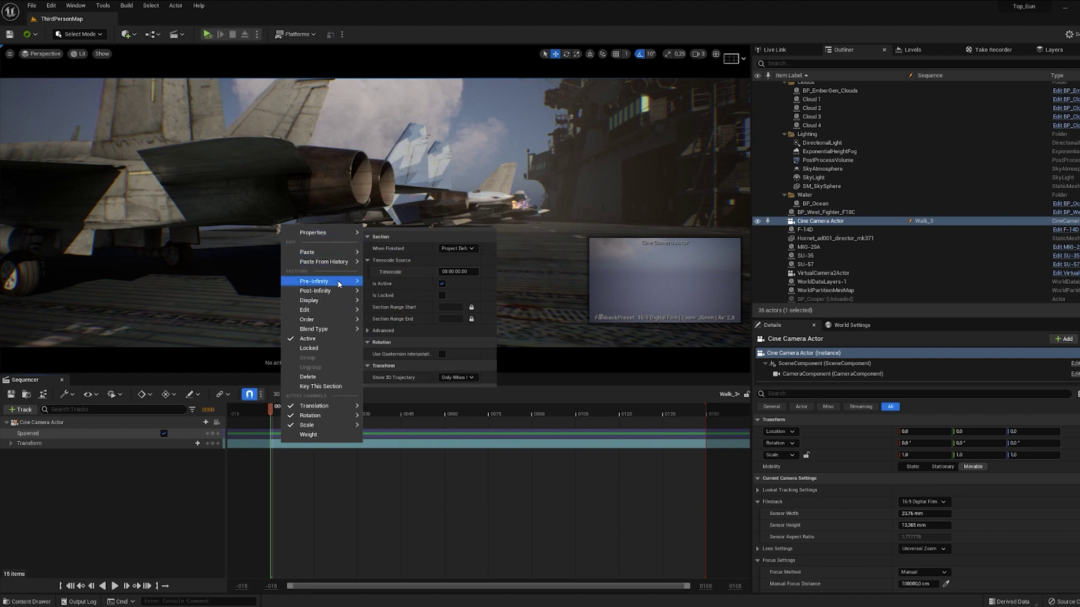
mouse_move(347, 330)
click(396, 343)
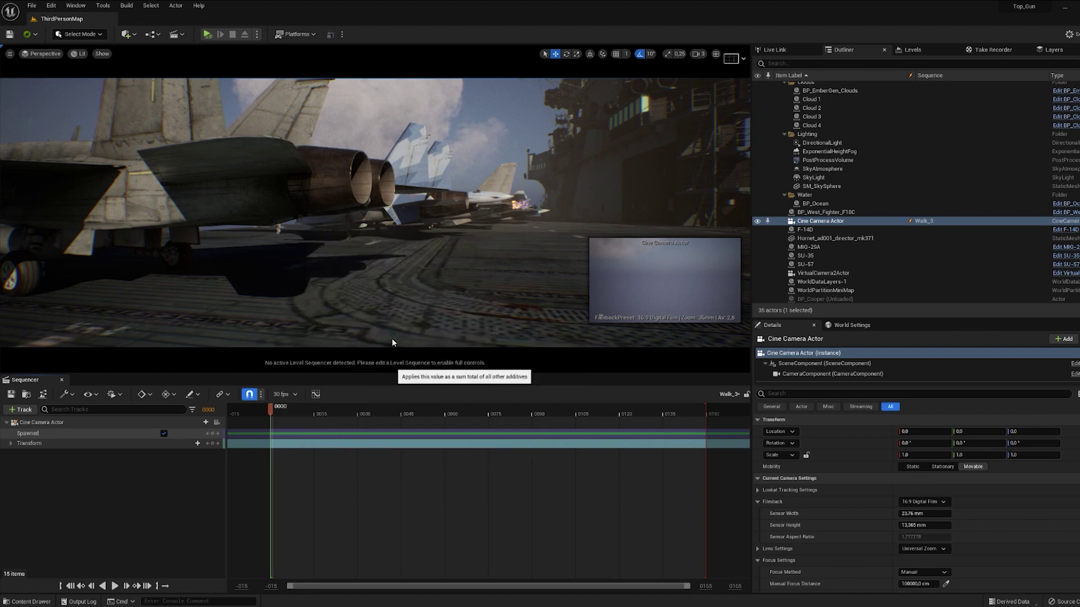
key(ctrl+v)
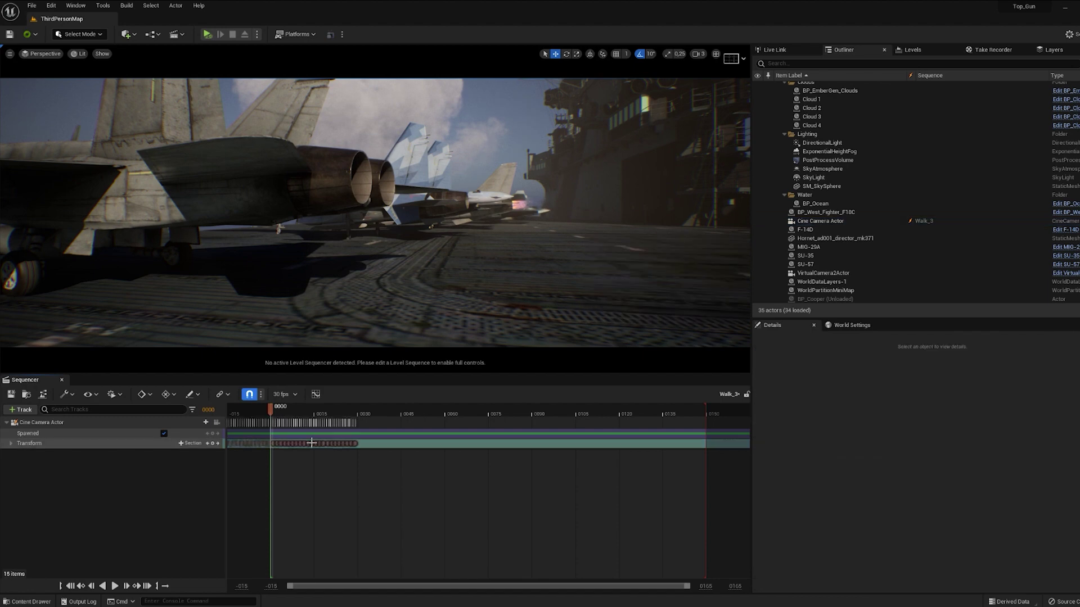
key(ctrl+z)
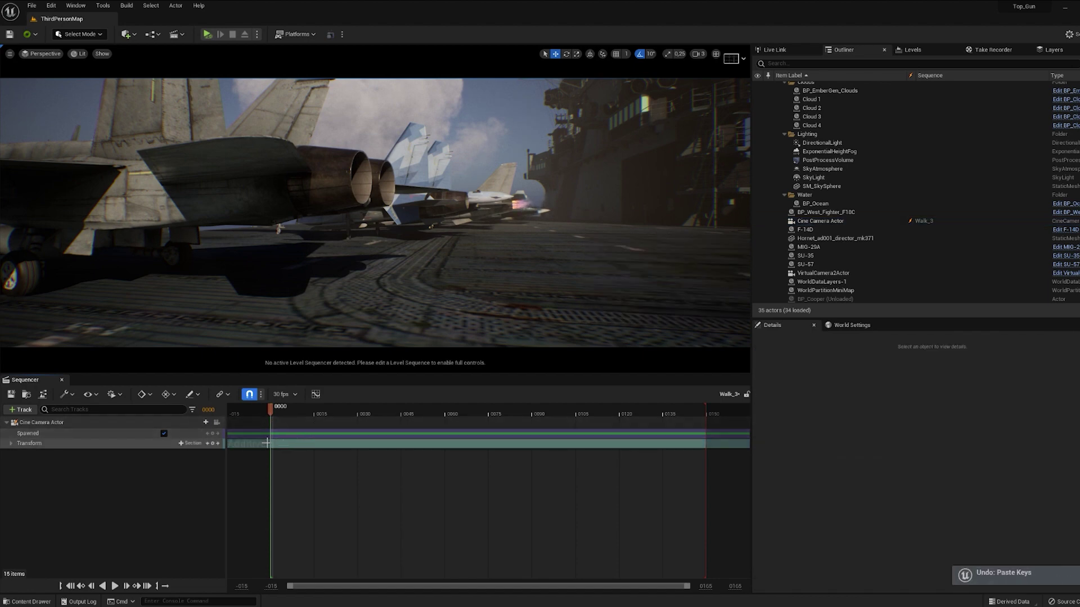
key(ctrl+v)
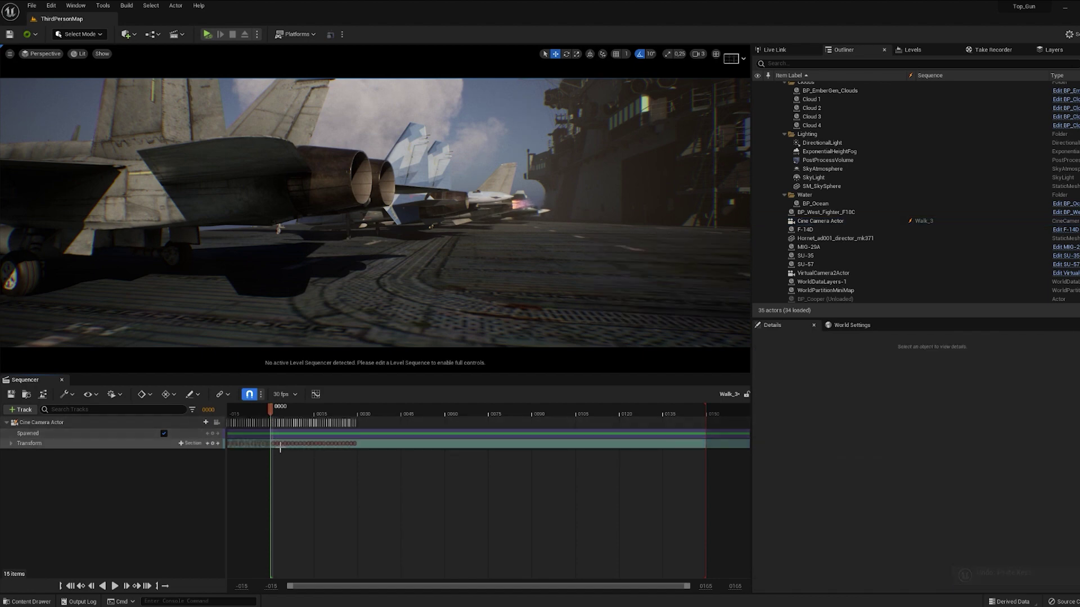
Paste the copied rotation keys into Walk_3's Transform section and move them all so the first key sits at frame 0.
ctrl+scroll(280, 448, down, 10)
right_drag(362, 452, 469, 454)
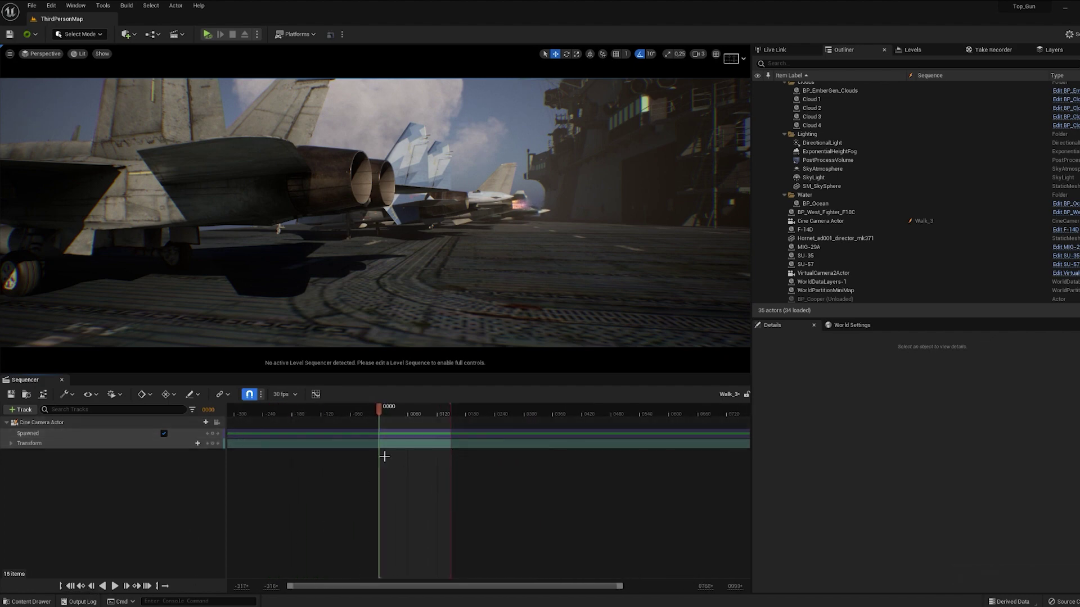
key(ctrl+v)
scroll(372, 465, down, 3)
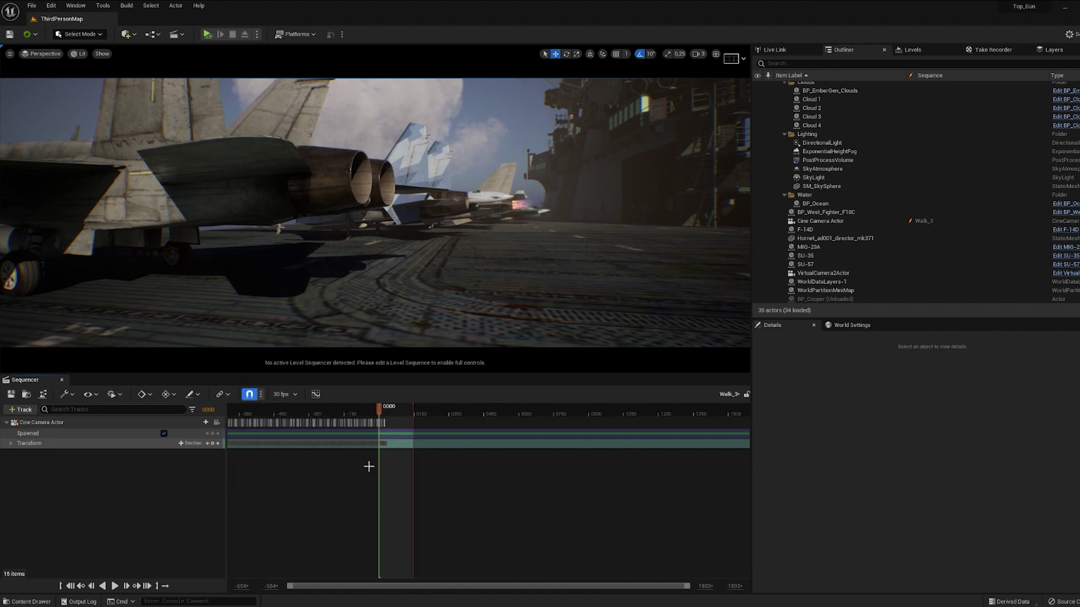
scroll(368, 467, down, 3)
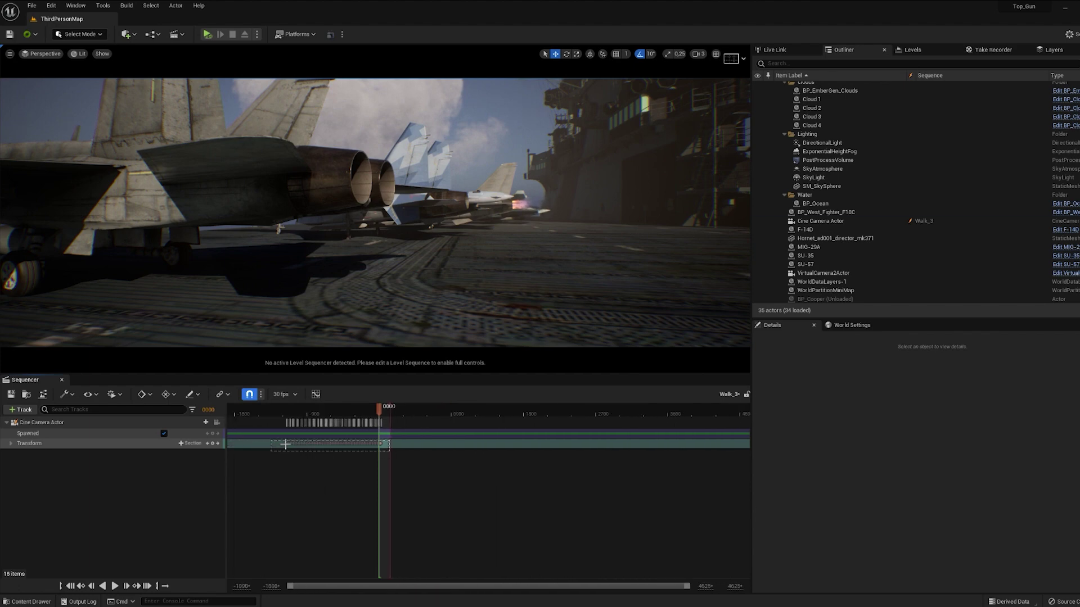
drag(285, 445, 375, 444)
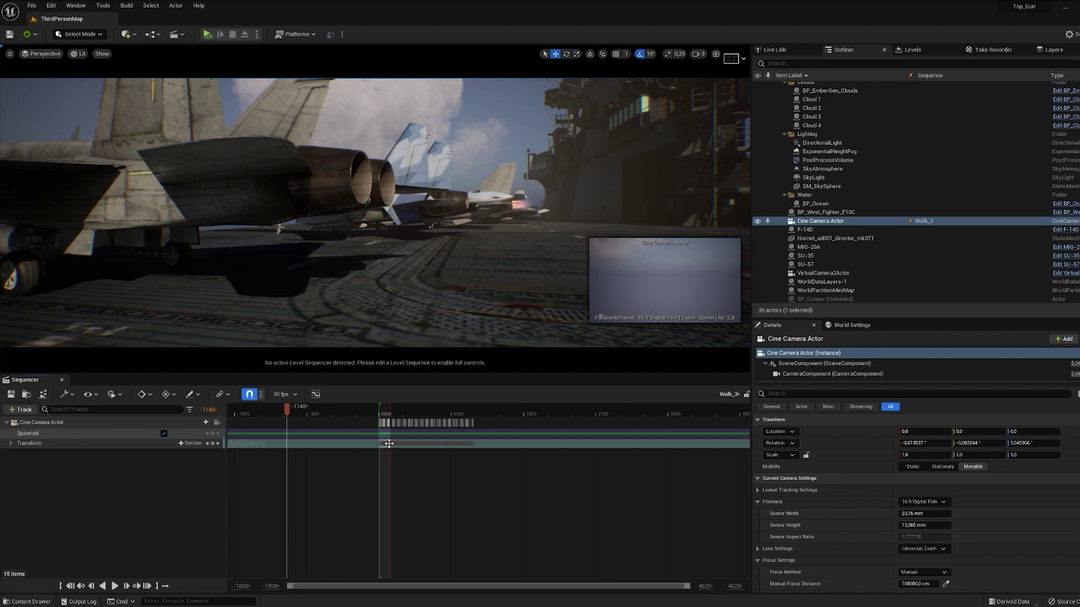
drag(389, 444, 389, 444)
Extend Walk_3's playback range so it ends at the last pasted key, and save the sequence.
scroll(633, 468, up, 3)
scroll(619, 459, down, 2)
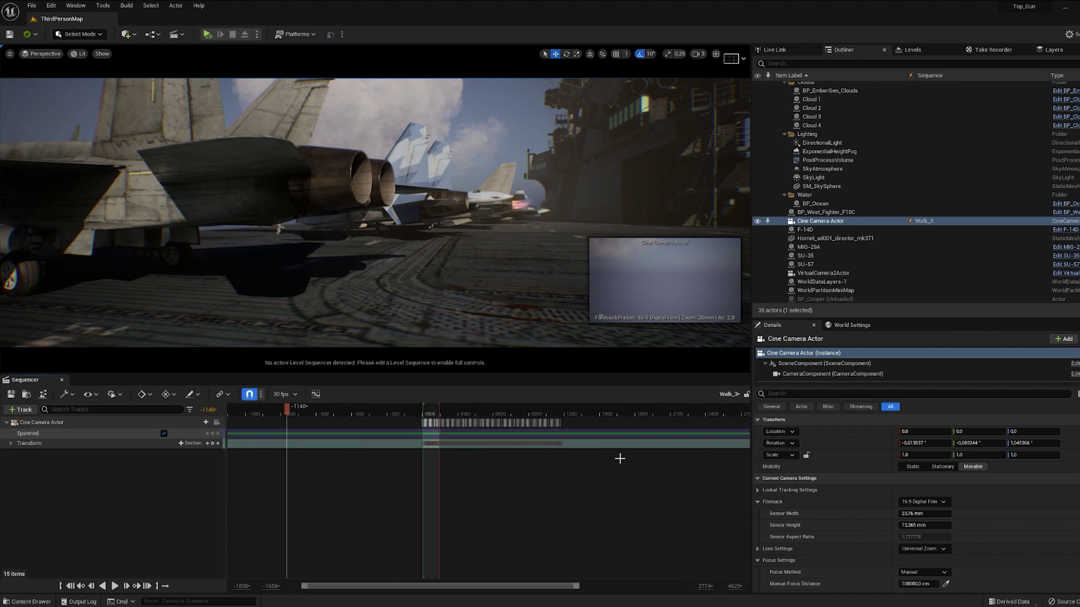
drag(439, 409, 563, 422)
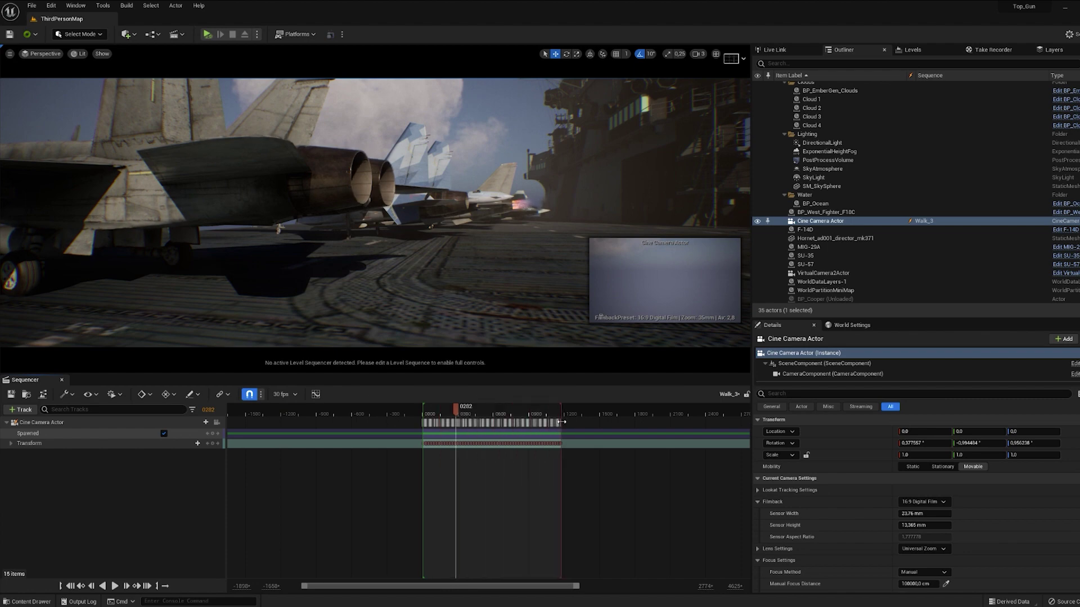
click(12, 395)
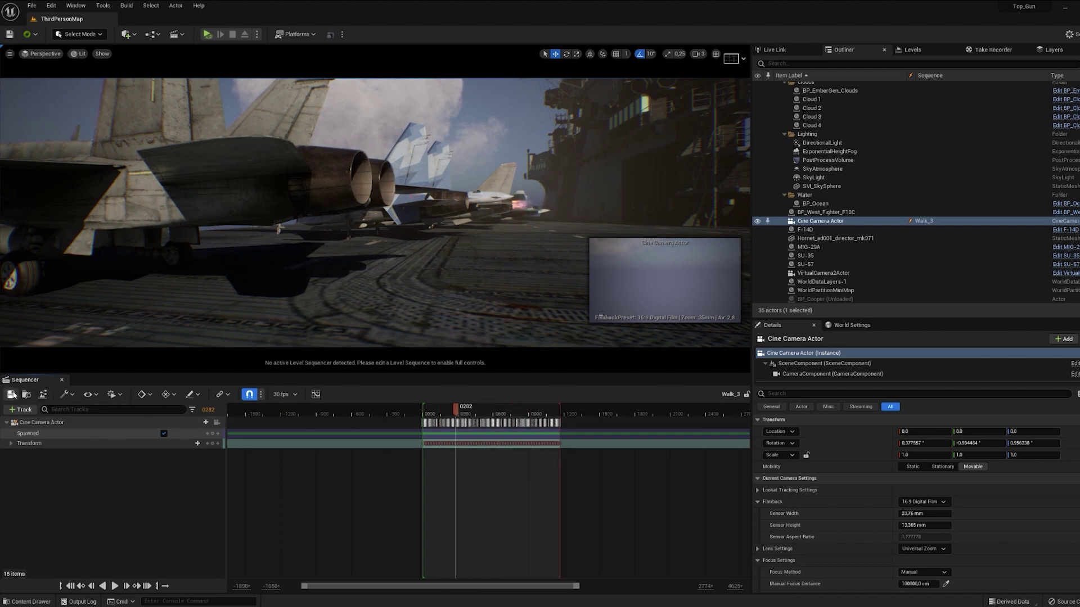
Look through Walk_3's Cine Camera Actor and play part of the animation.
click(216, 422)
key(space)
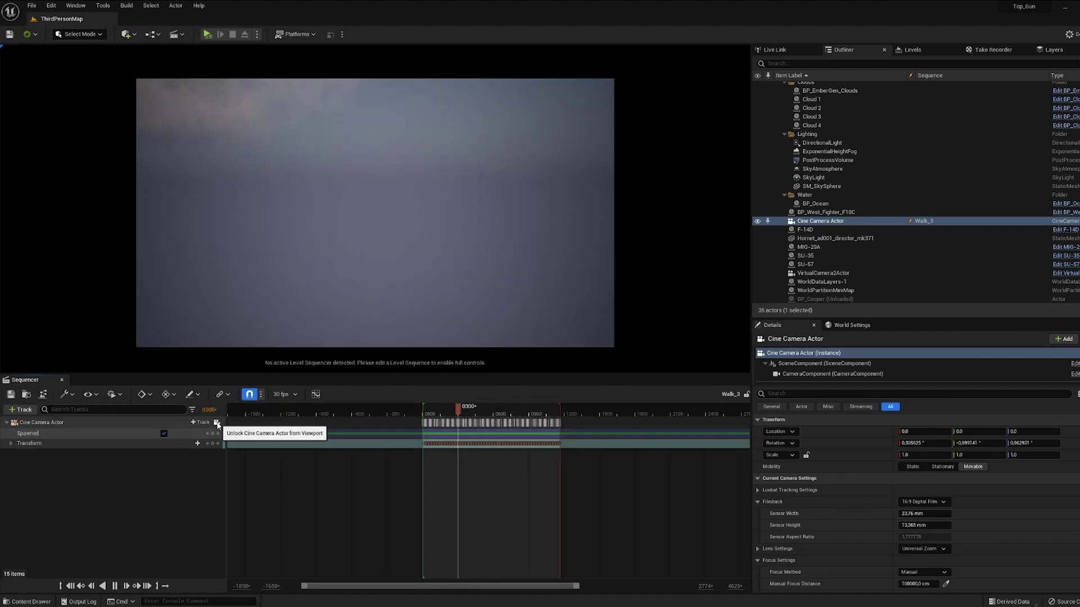
key(space)
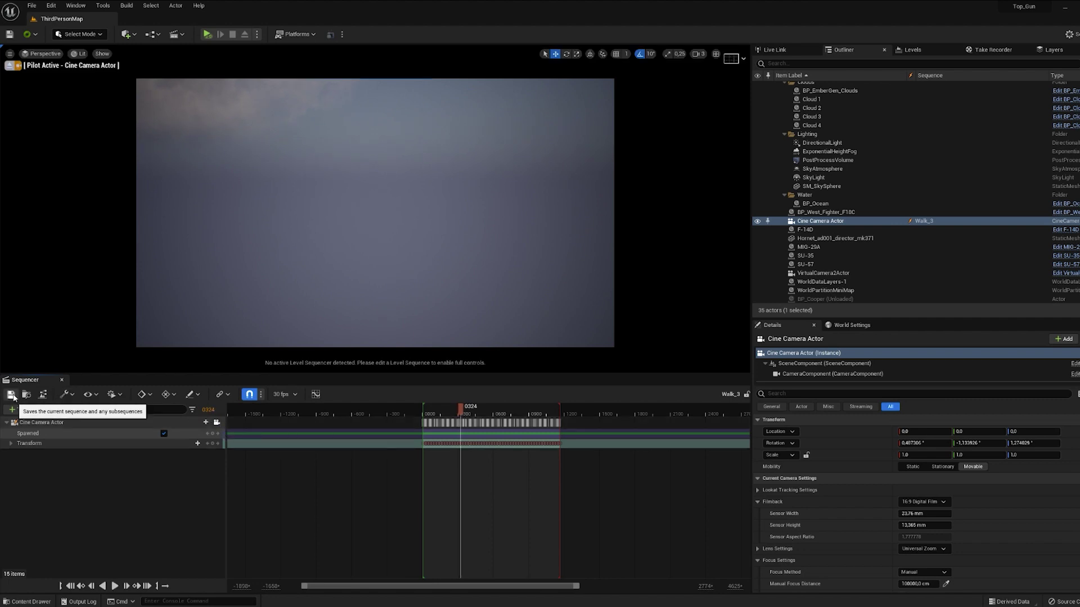
Close Walk_3 and open the Camera_Shake_Walk level sequence from the Cinematics/Test folder.
click(62, 380)
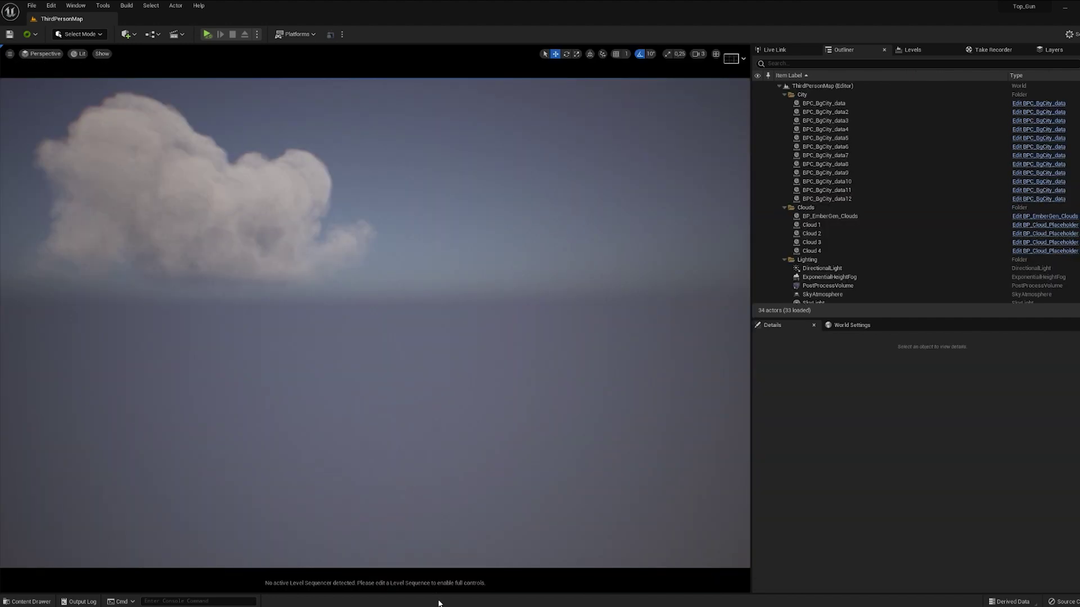
key(ctrl+space)
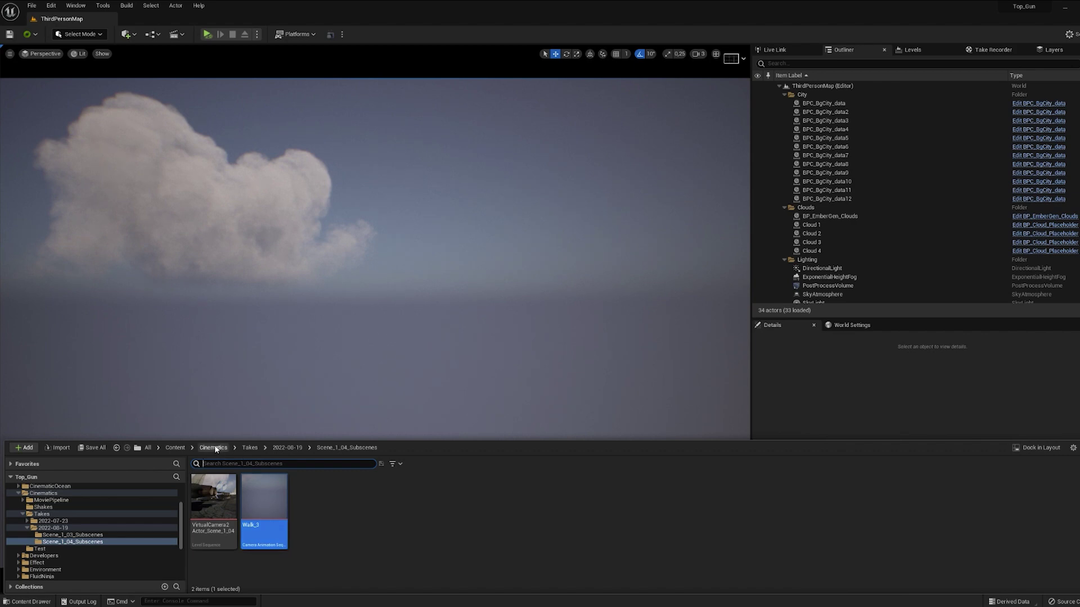
click(214, 448)
double_click(370, 518)
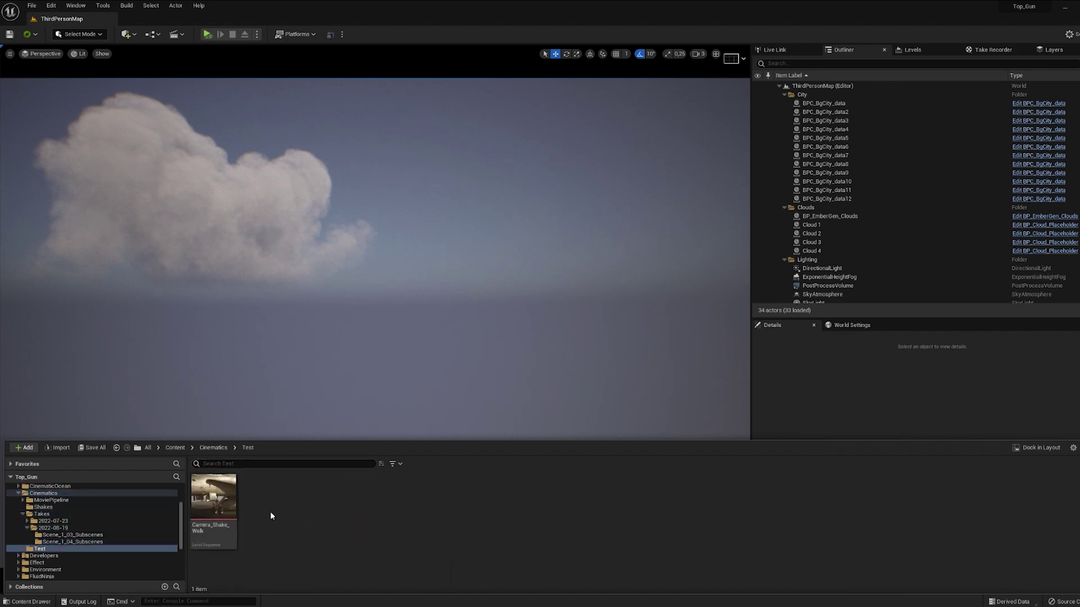
double_click(214, 498)
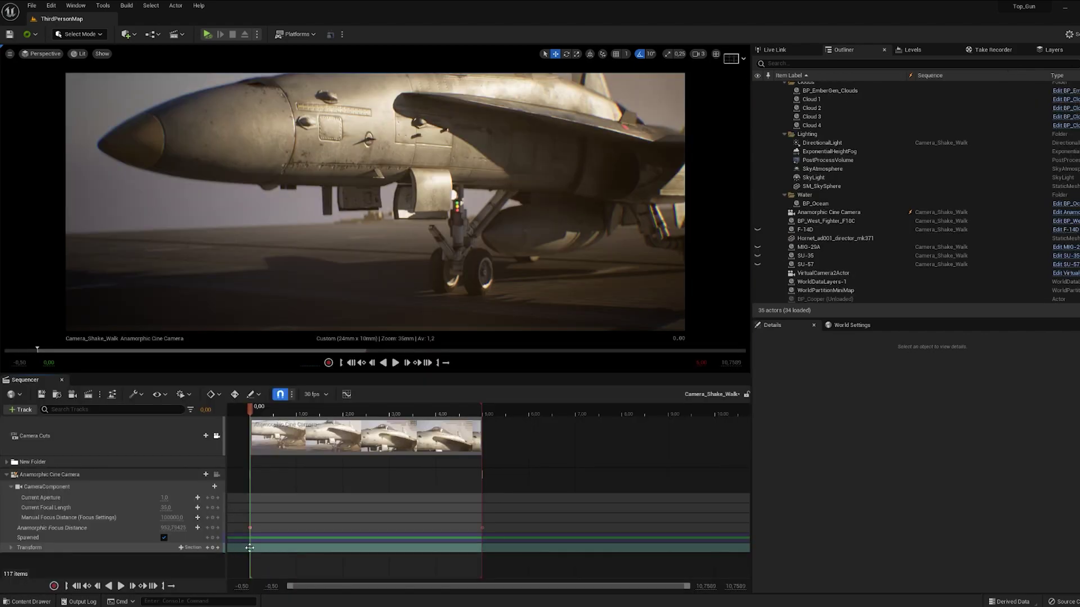
Play the opening of the Camera_Shake_Walk shot and return the playhead to 0,00.
click(250, 548)
key(space)
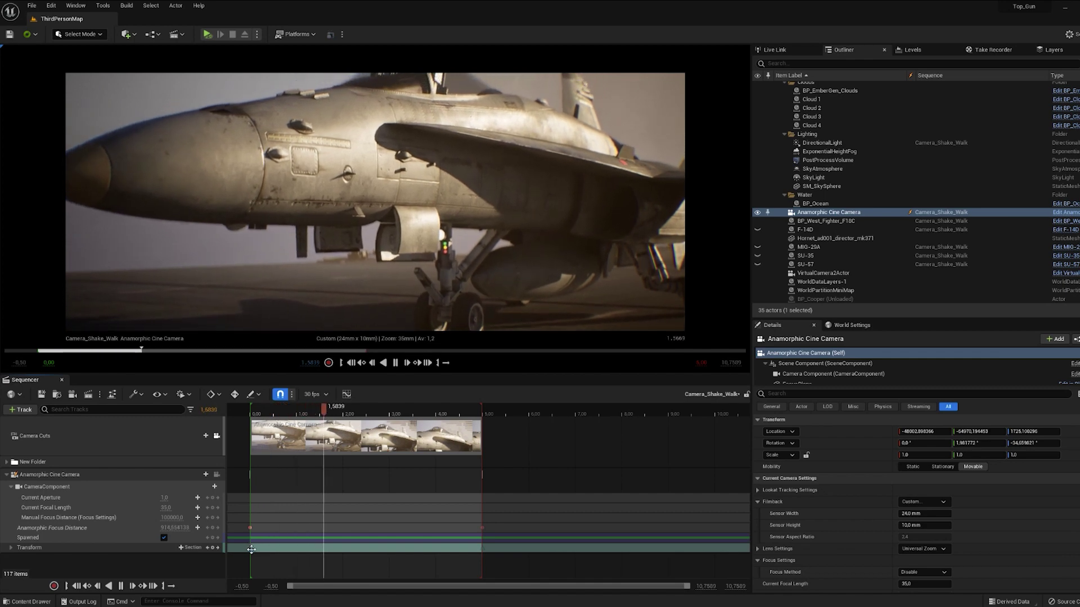
key(space)
key(Up)
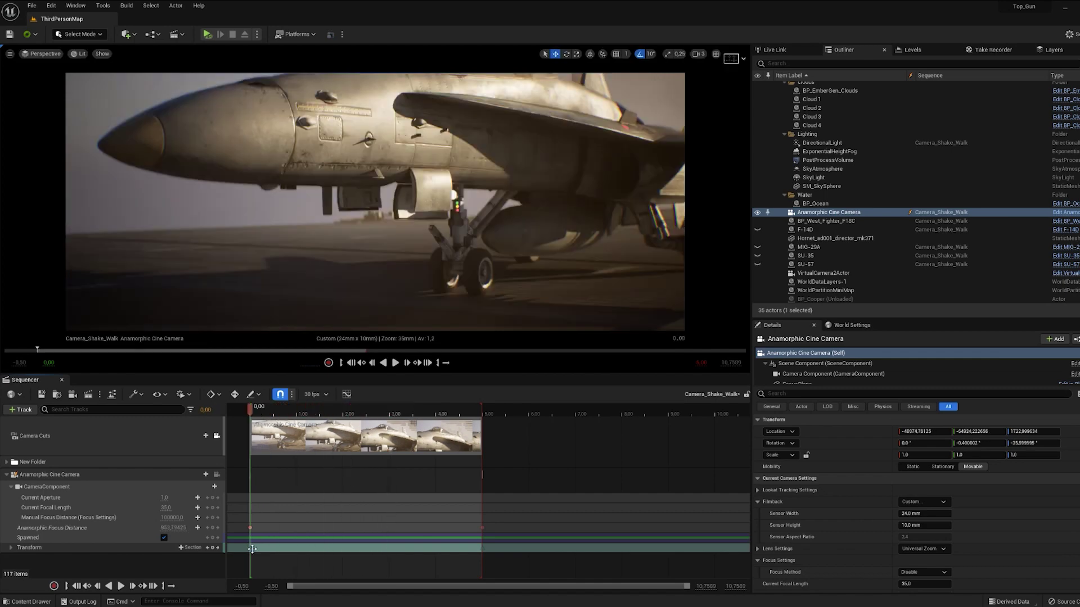
Add the Walk_3 camera animation to the Anamorphic Cine Camera.
click(201, 474)
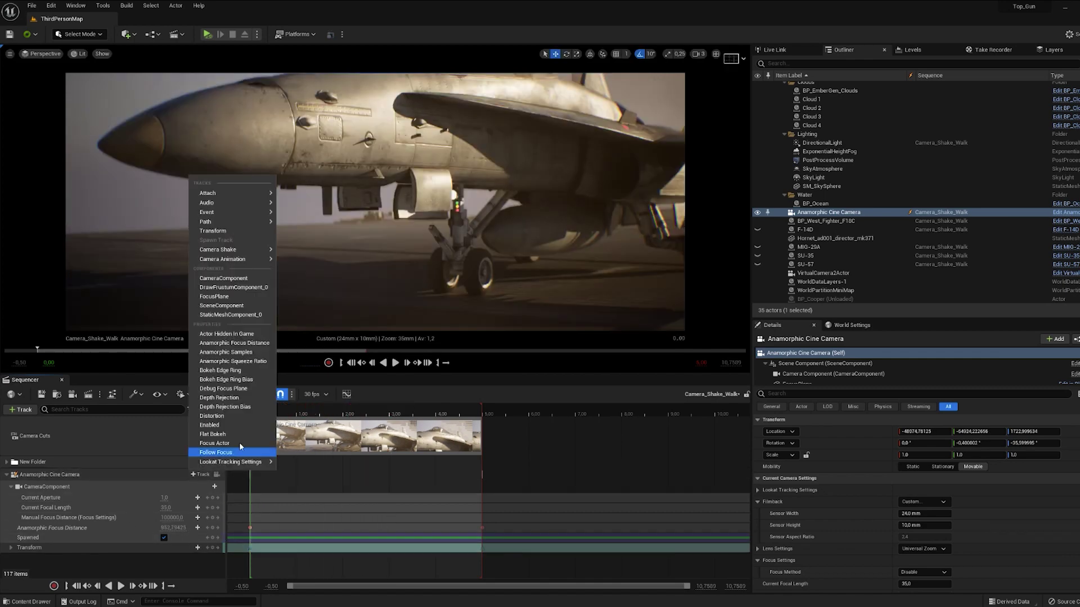
mouse_move(242, 259)
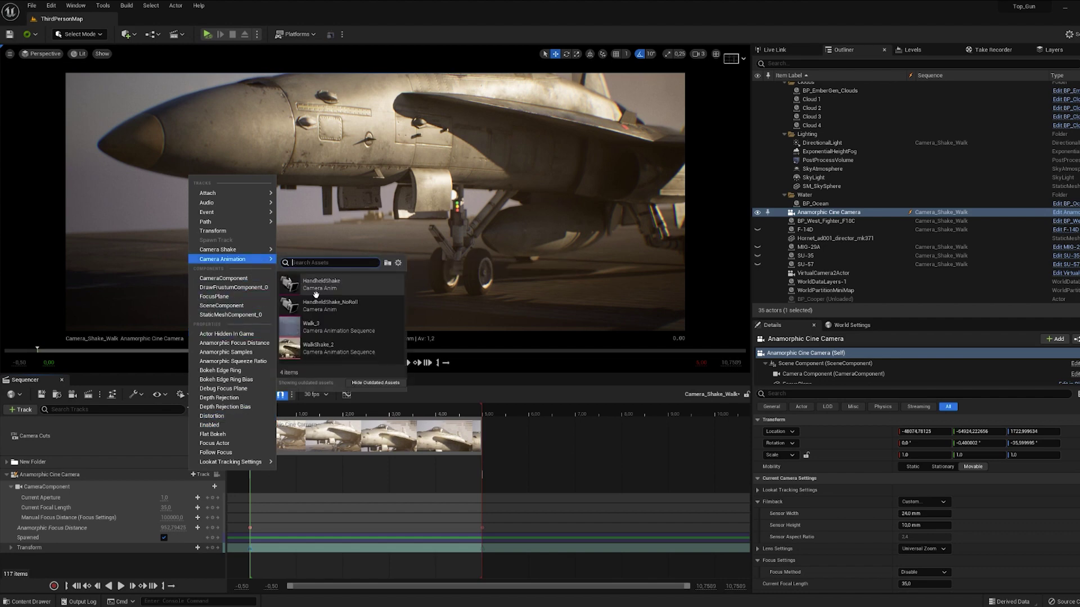
click(318, 327)
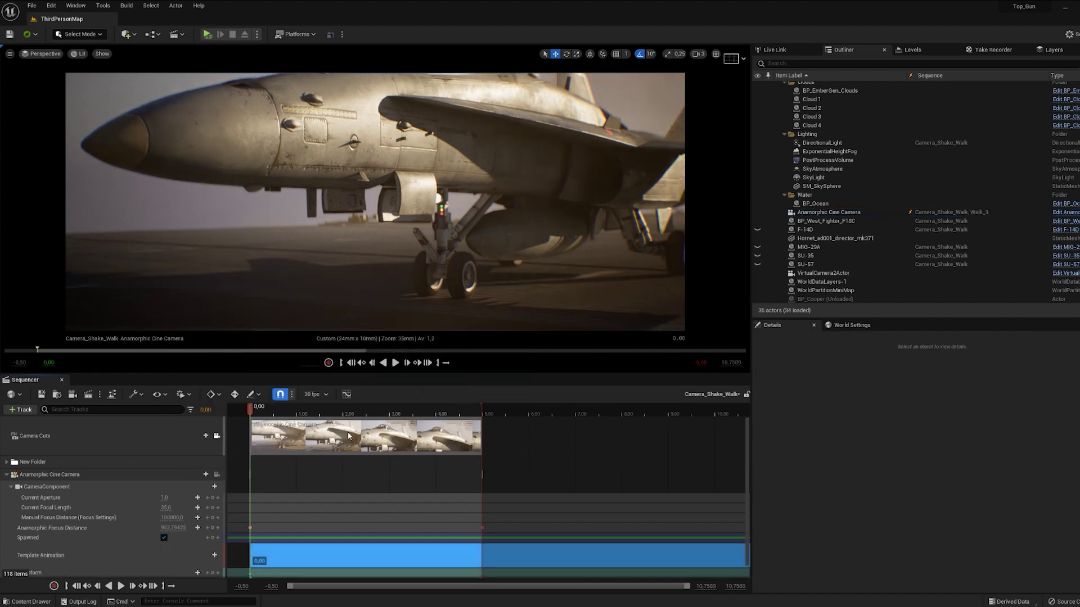
Shift the Walk_3 animation section earlier to start about 2,2333 seconds before the shot, and play the shot.
drag(402, 556, 301, 552)
scroll(300, 543, down, 1)
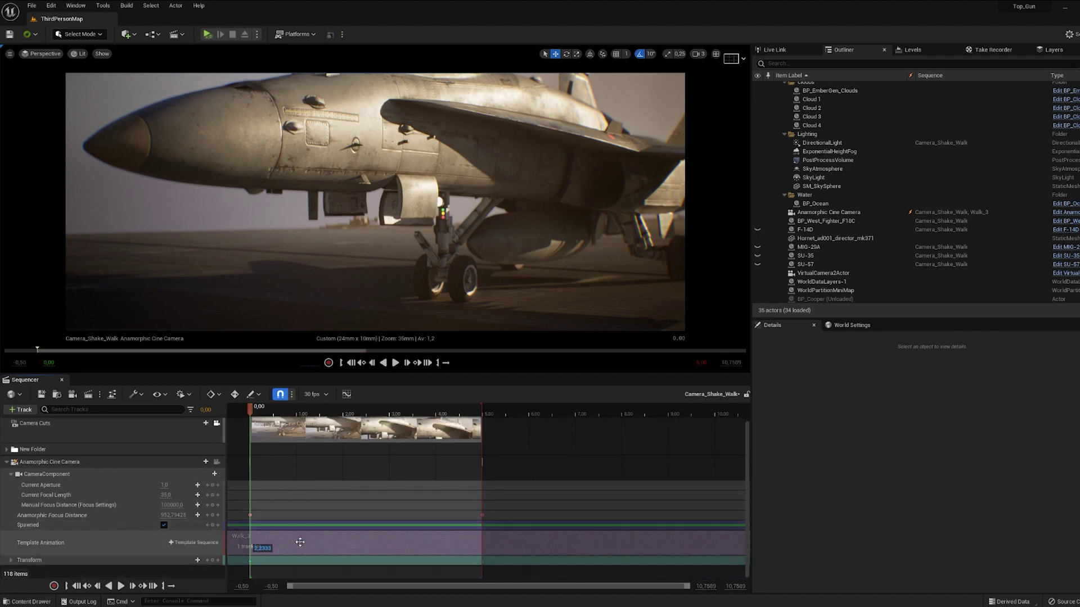
click(250, 561)
key(space)
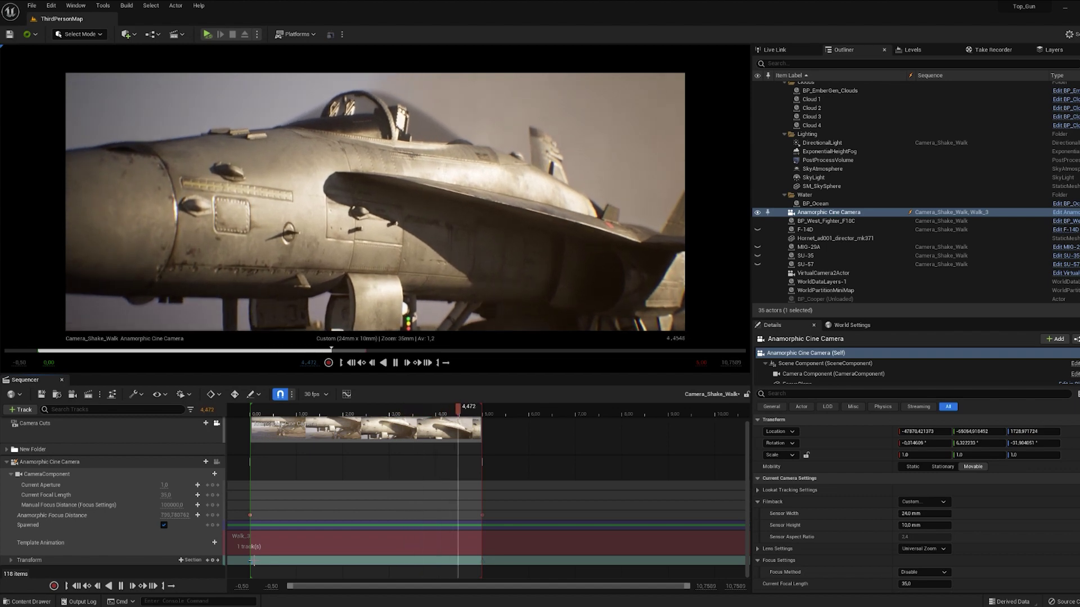
Return to the shot's start, shift the Walk_3 section further back to begin at -6,6667, and replay the shot.
key(Up)
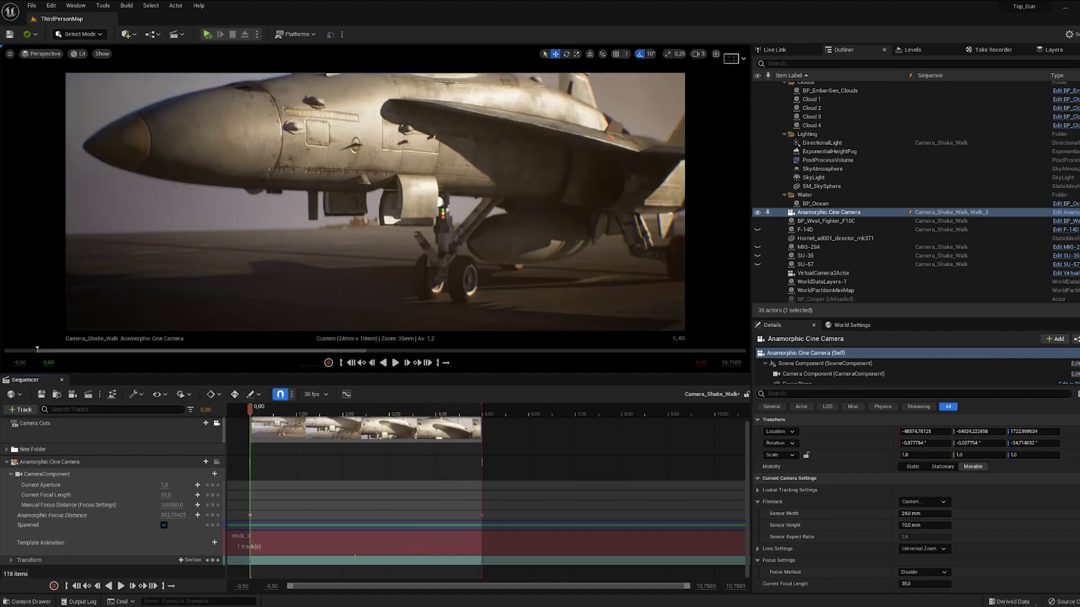
drag(642, 545, 247, 544)
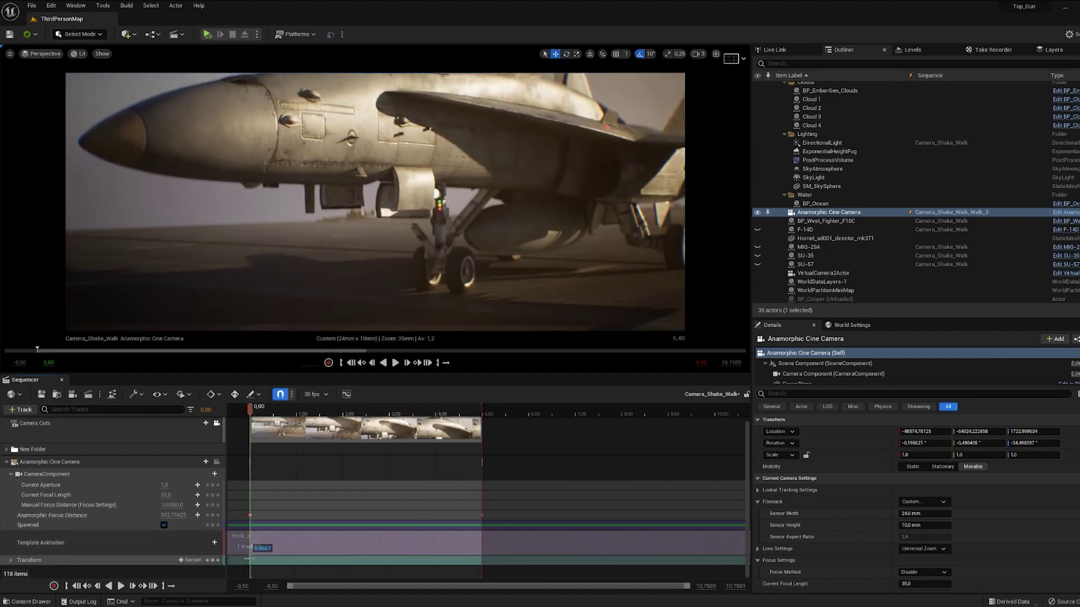
key(space)
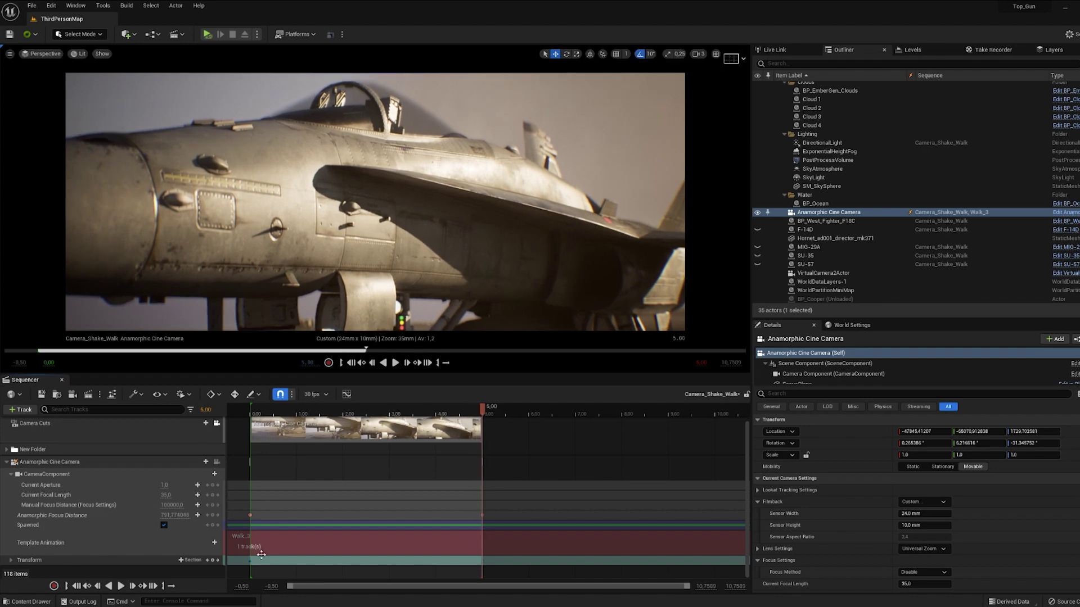
Set the Walk_3 section's Time Scale to 0,3 and play the shot with the slowed camera motion.
click(291, 546)
right_click(290, 548)
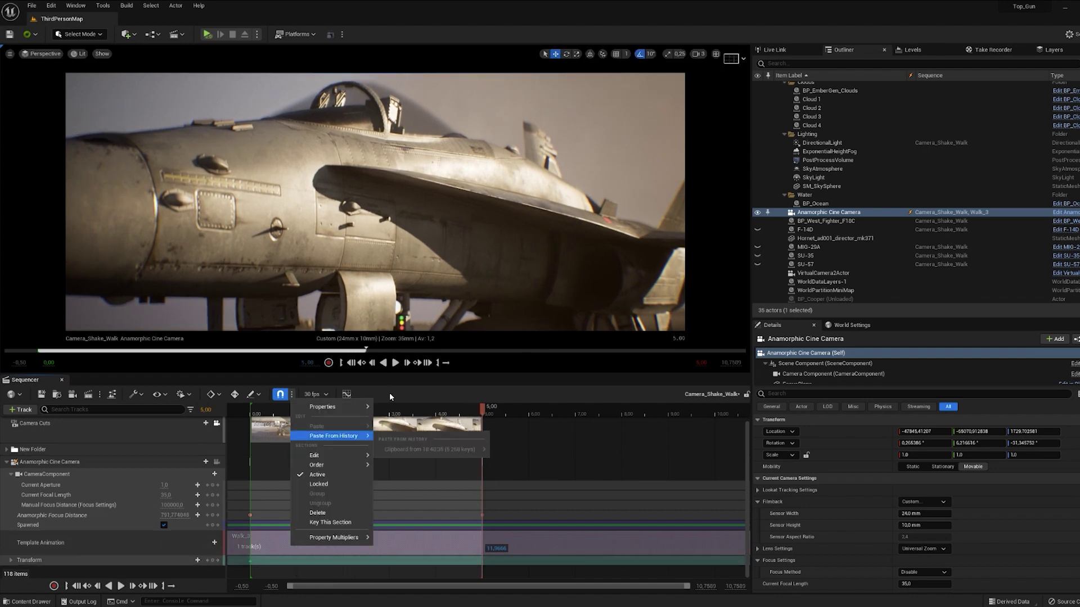
mouse_move(331, 407)
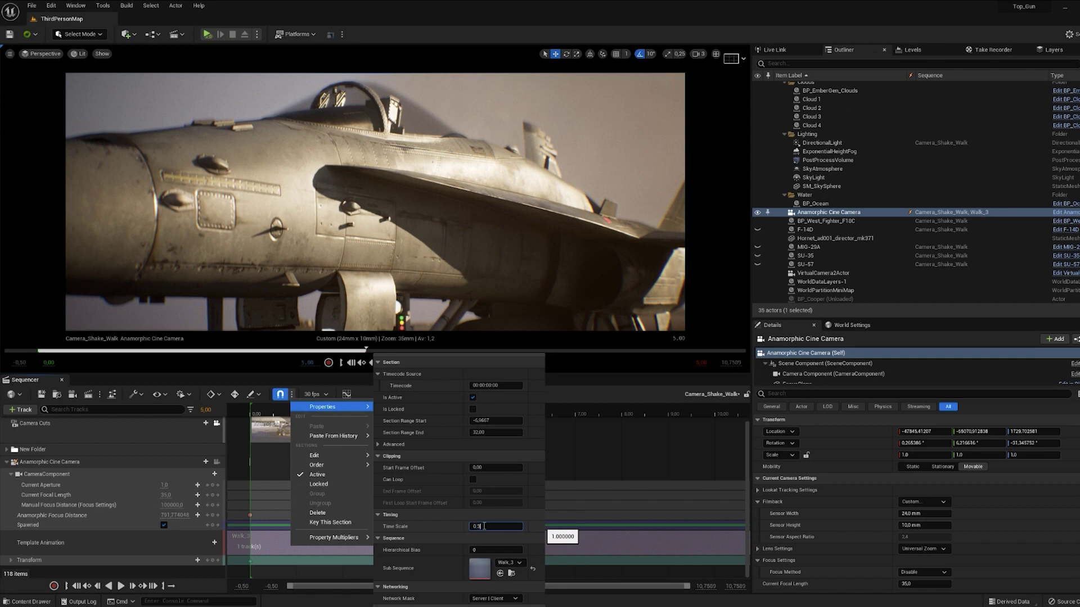
key(Return)
click(259, 555)
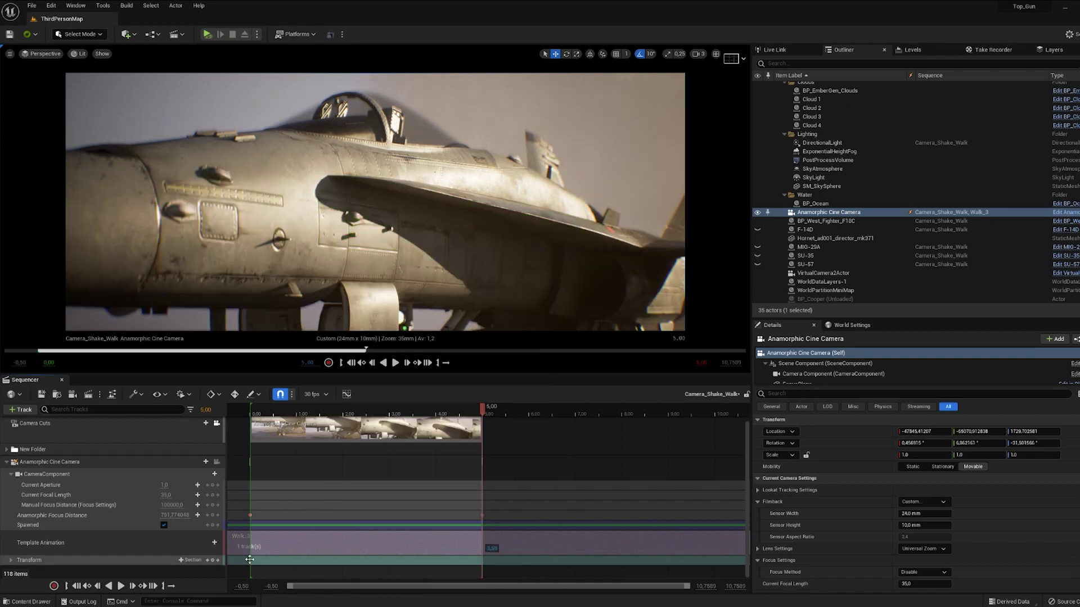
click(249, 559)
key(space)
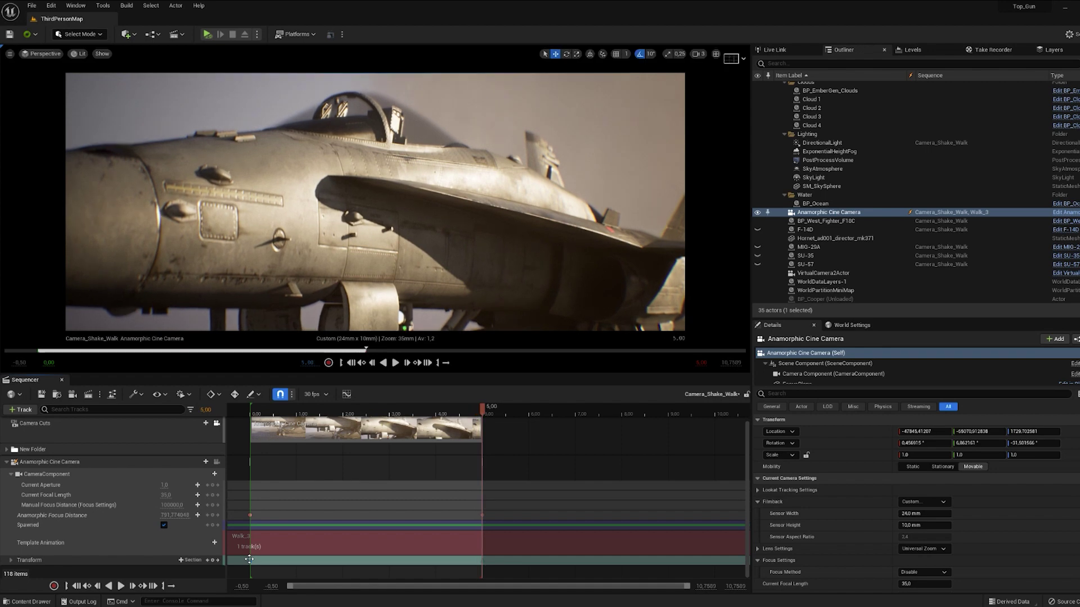
Set the Walk_3 section's Time Scale to 0,5 and replay the shot.
right_click(286, 544)
mouse_move(352, 403)
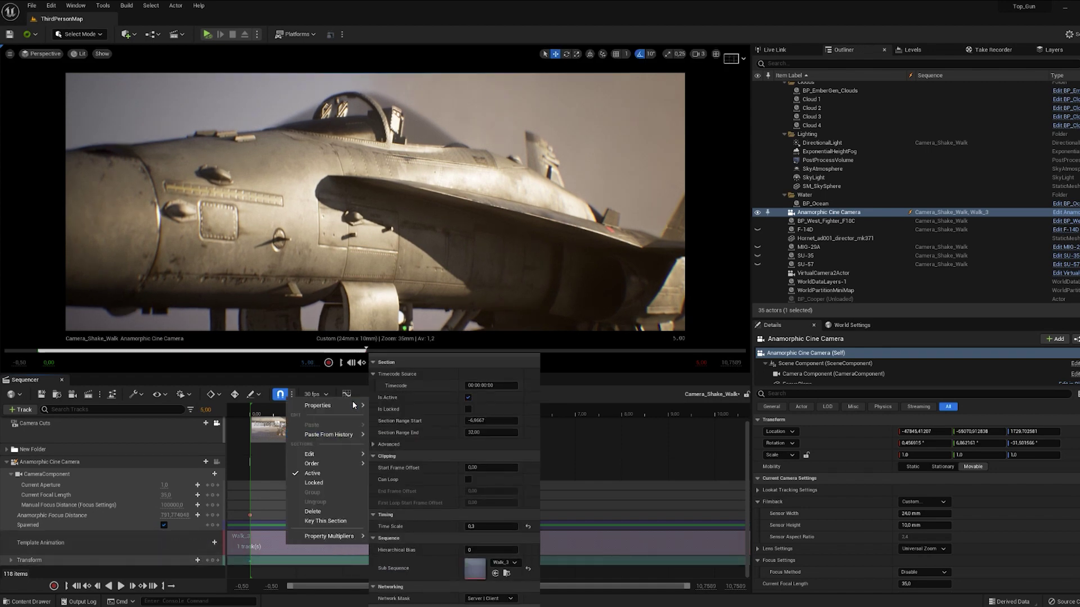
click(489, 527)
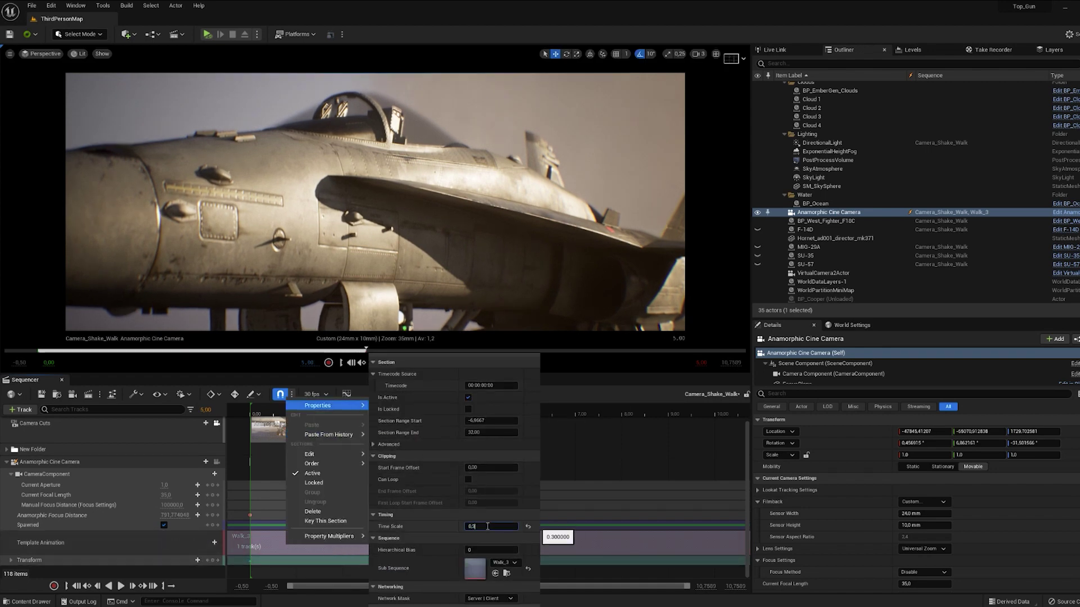
text(0,5)
key(Return)
click(251, 561)
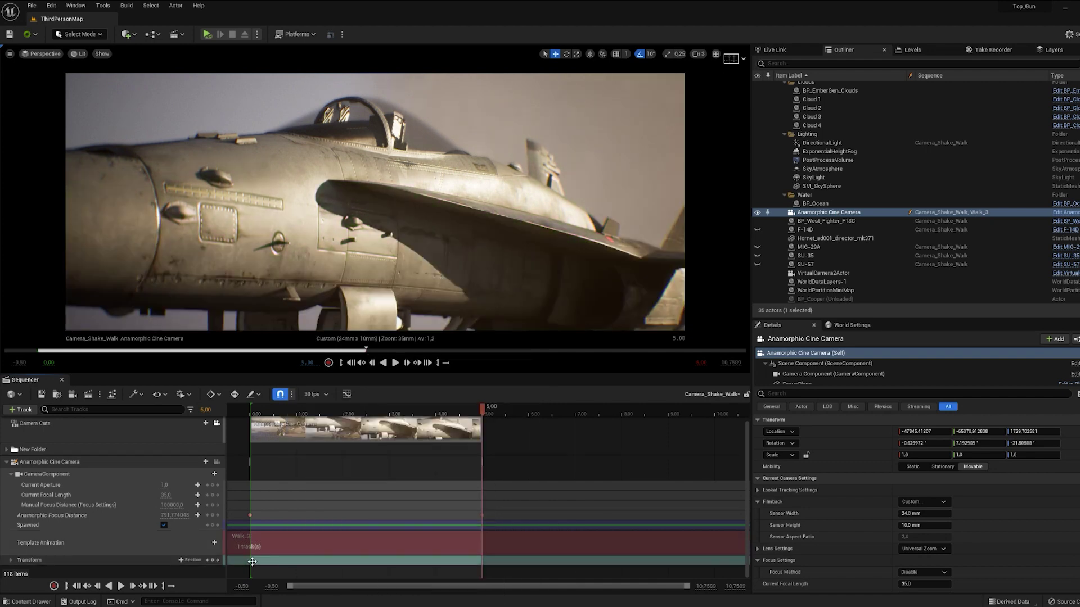
key(space)
Shift the Walk_3 section earlier to start at about frame -301 and play the shot again.
click(372, 543)
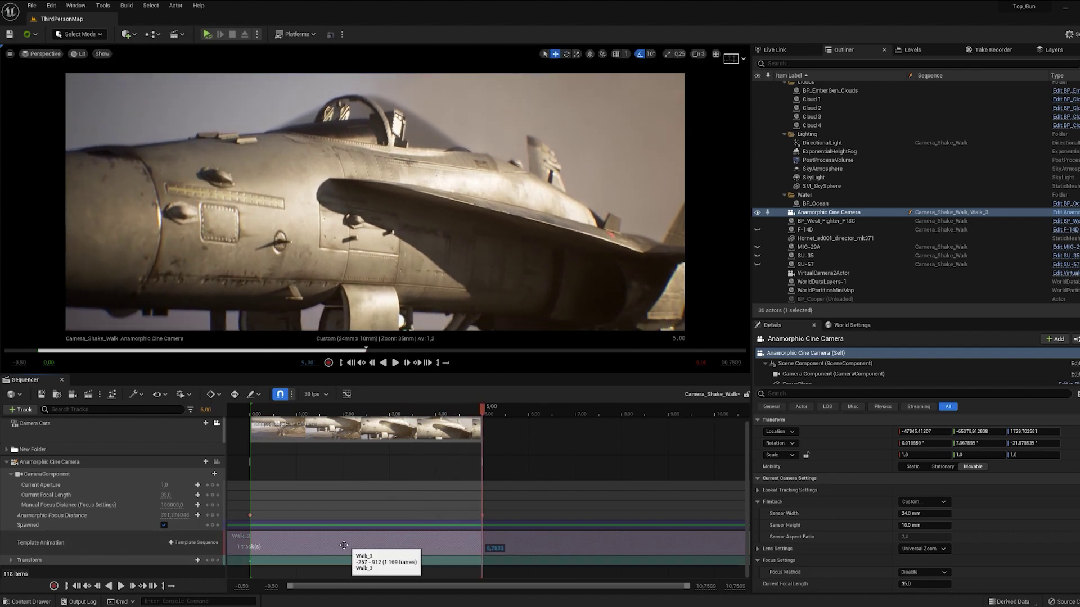
click(251, 561)
key(space)
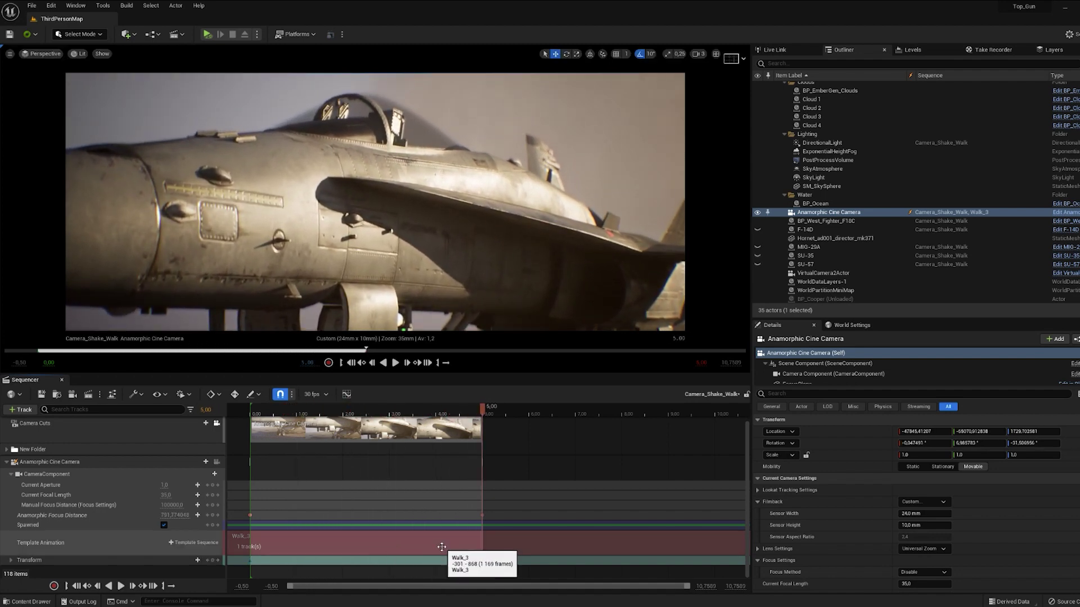
Shift the Walk_3 section earlier to start at about frame -393 and replay the shot from its start.
key(space)
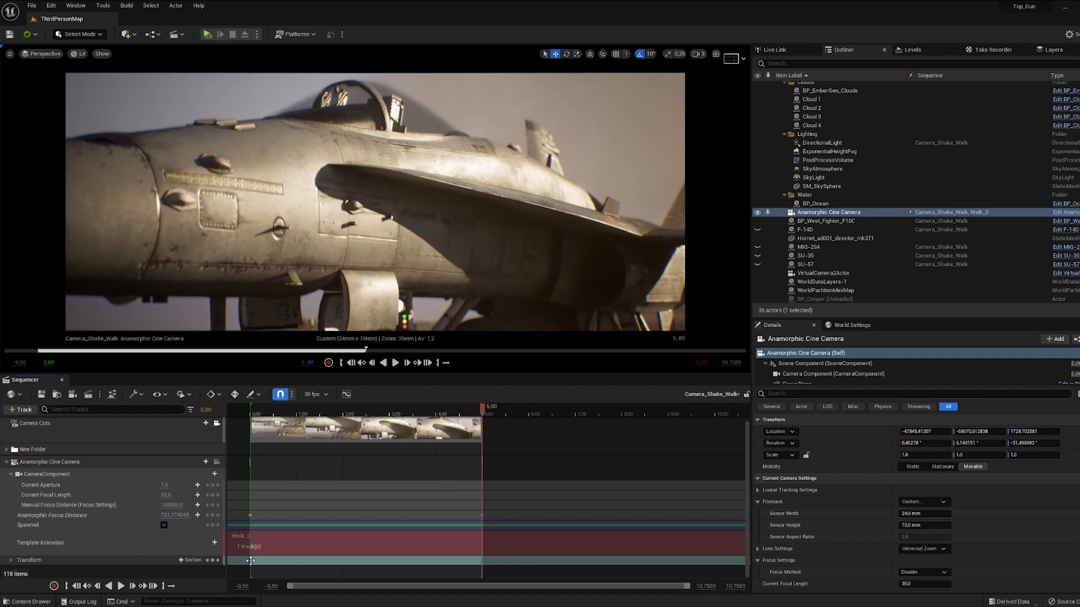
click(411, 537)
drag(253, 538, 252, 561)
key(space)
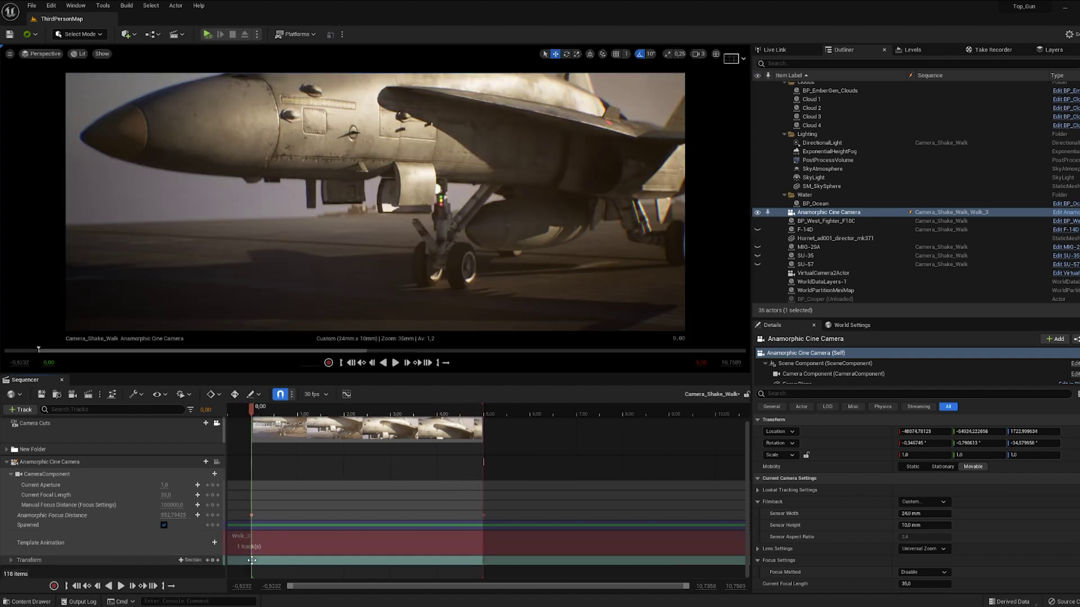
key(space)
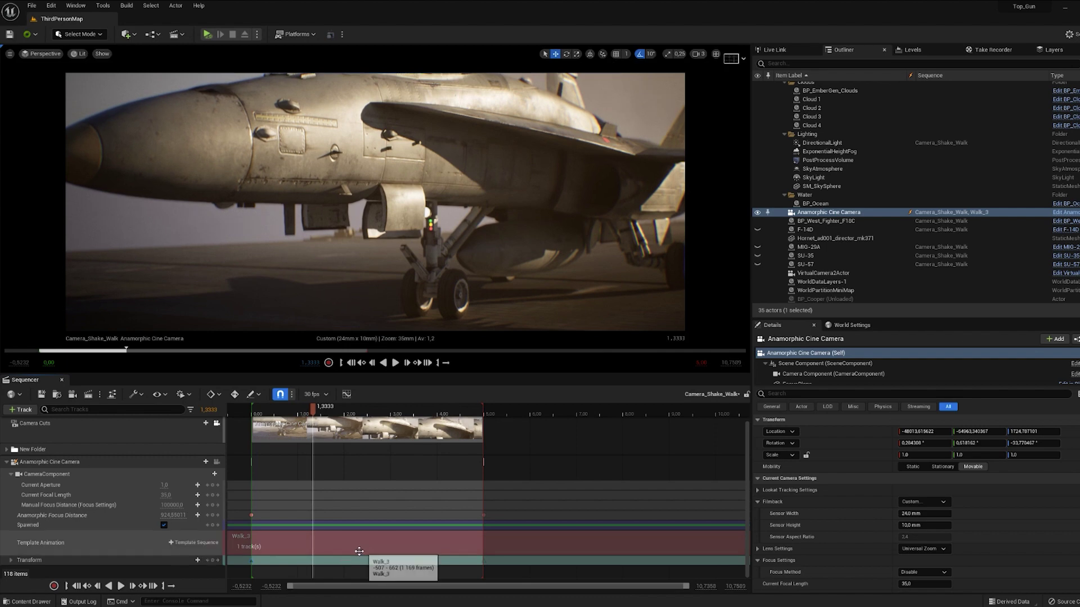
Shift the Walk_3 section further back to start at -18,4333 and set its Time Scale to 0,4.
click(335, 550)
right_click(293, 544)
mouse_move(337, 405)
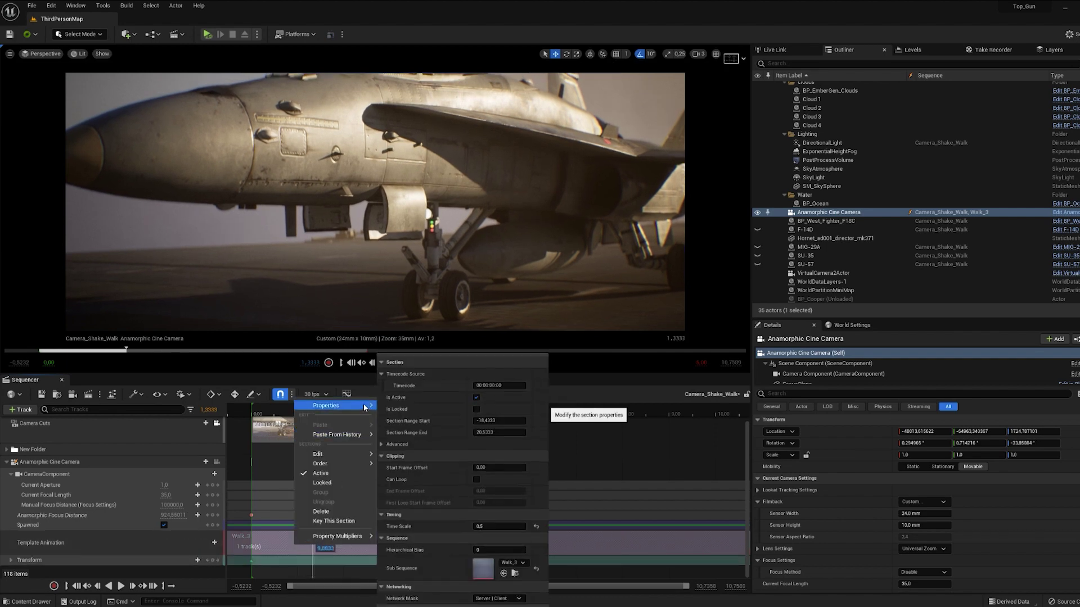
click(494, 526)
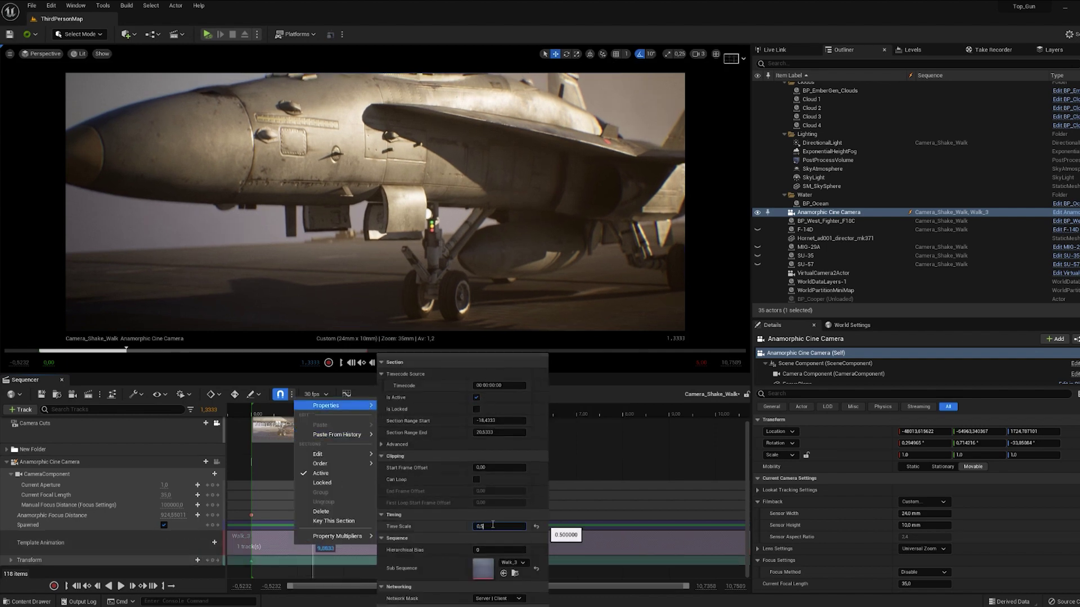
text(4)
key(Return)
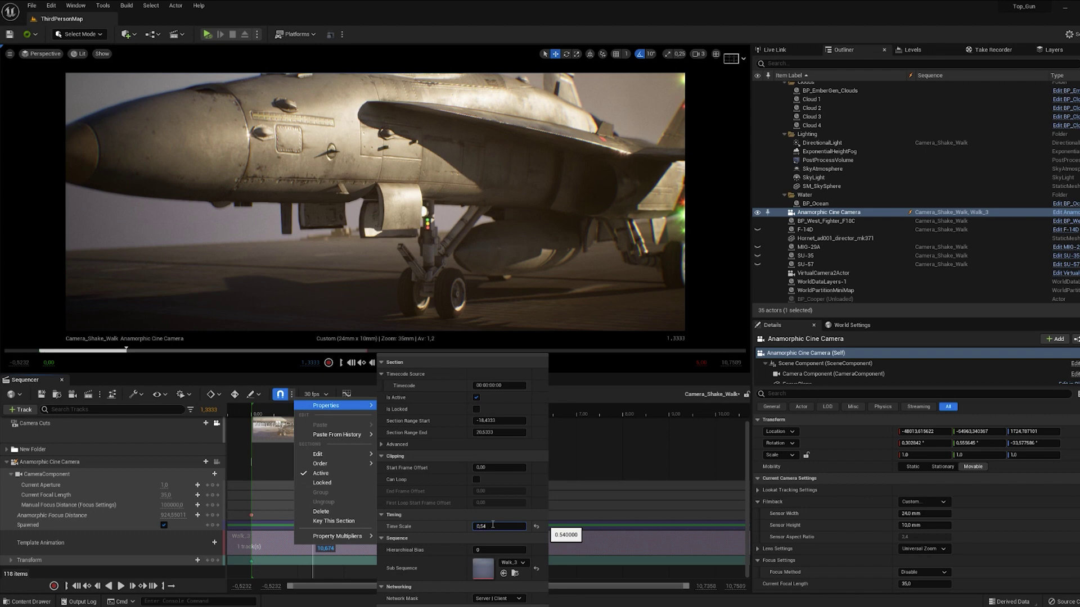
text(0,4)
key(Return)
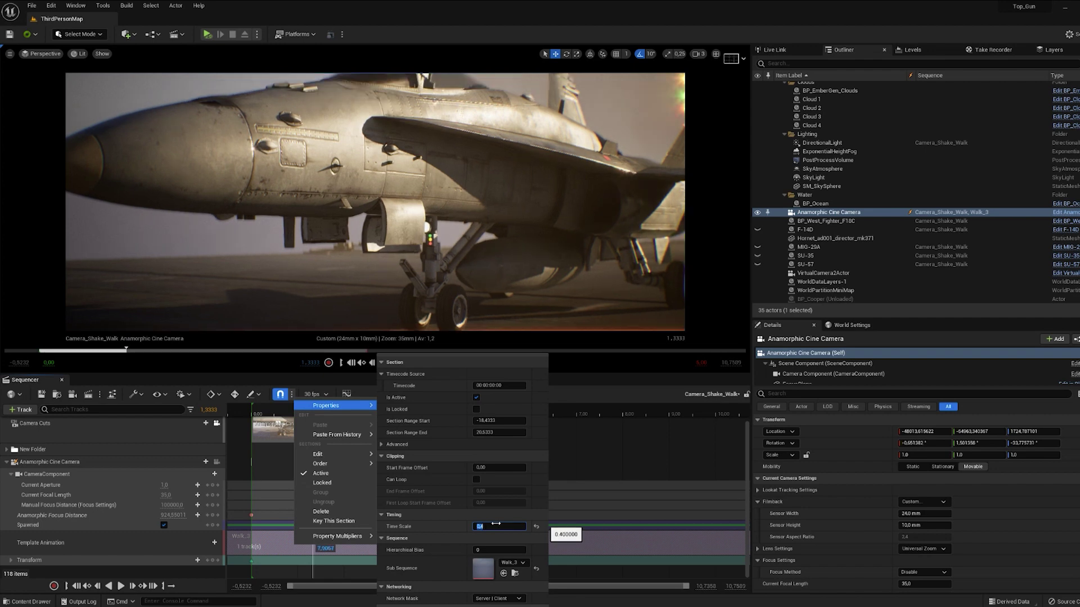
click(279, 545)
Replay the shot from frame 0 to check the retimed camera motion.
click(252, 561)
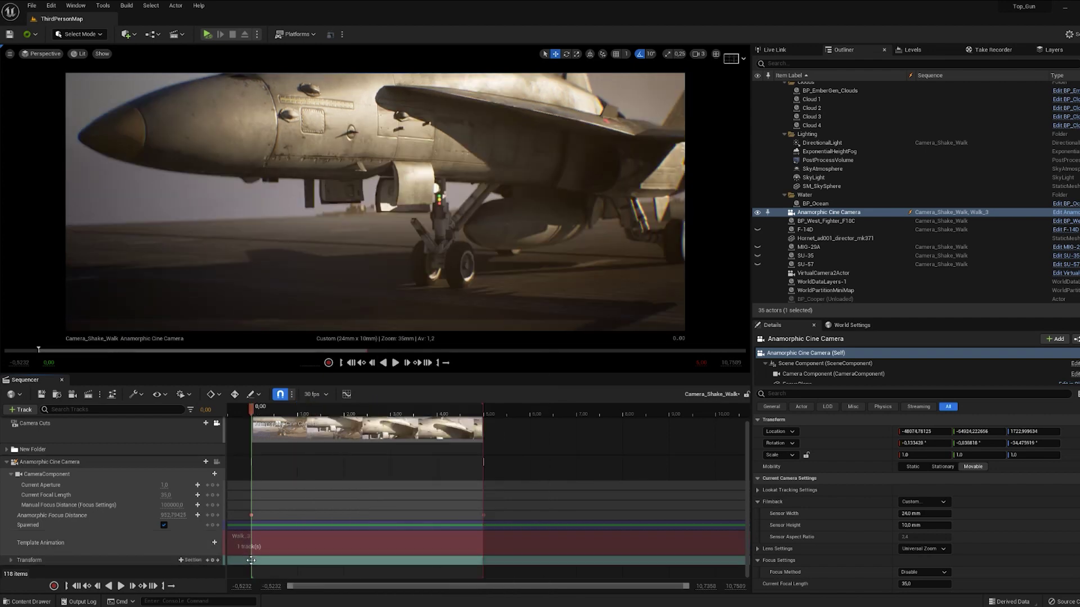
key(space)
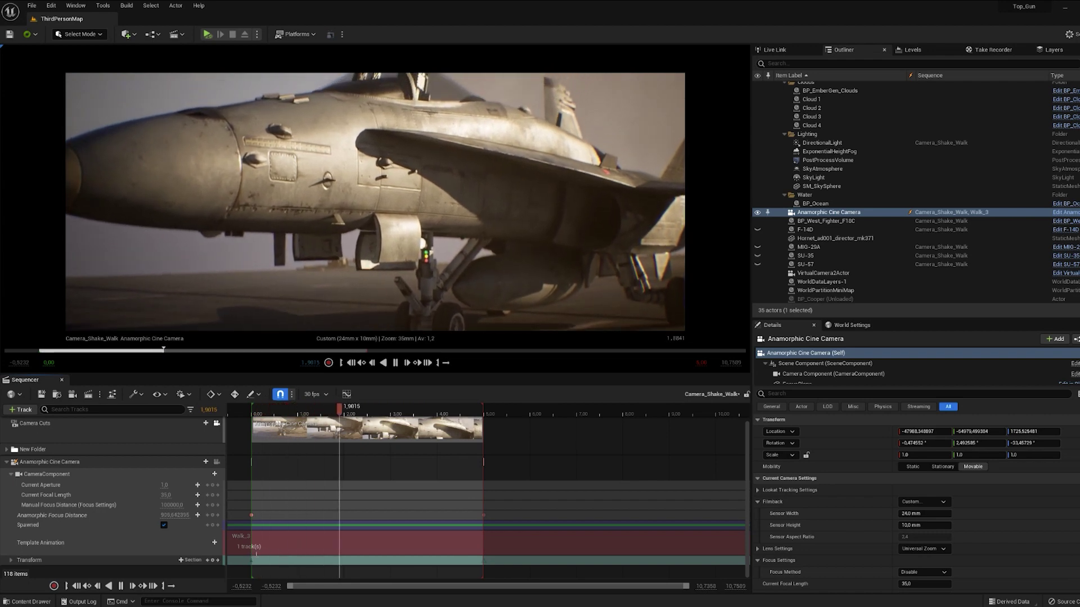
key(space)
click(251, 561)
key(space)
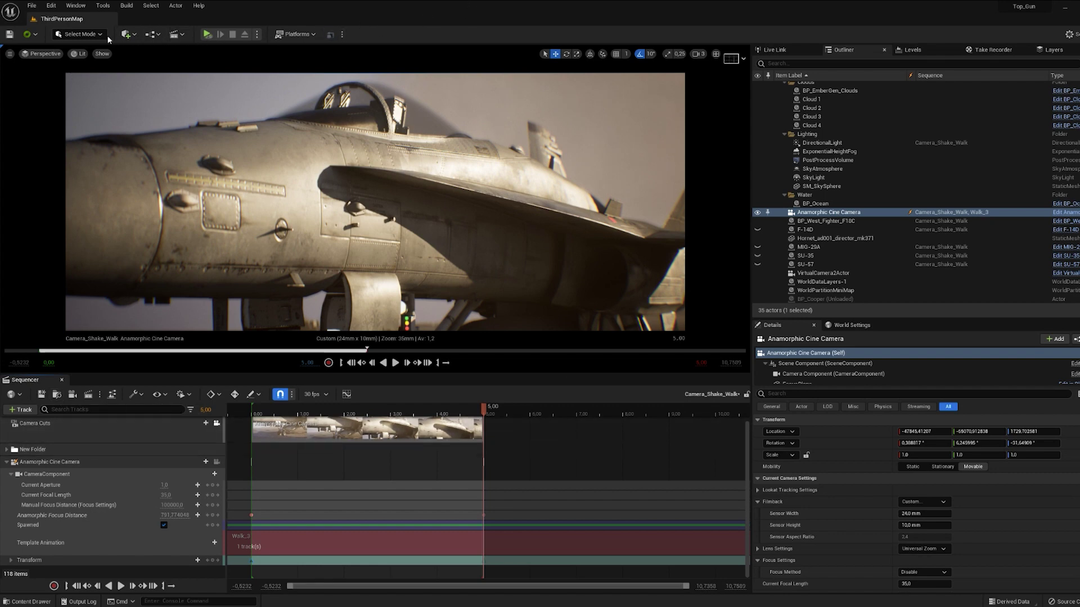
Open the Movie Render Queue for Camera_Shake_Walk and load the 1080p preset into the job's settings.
click(88, 396)
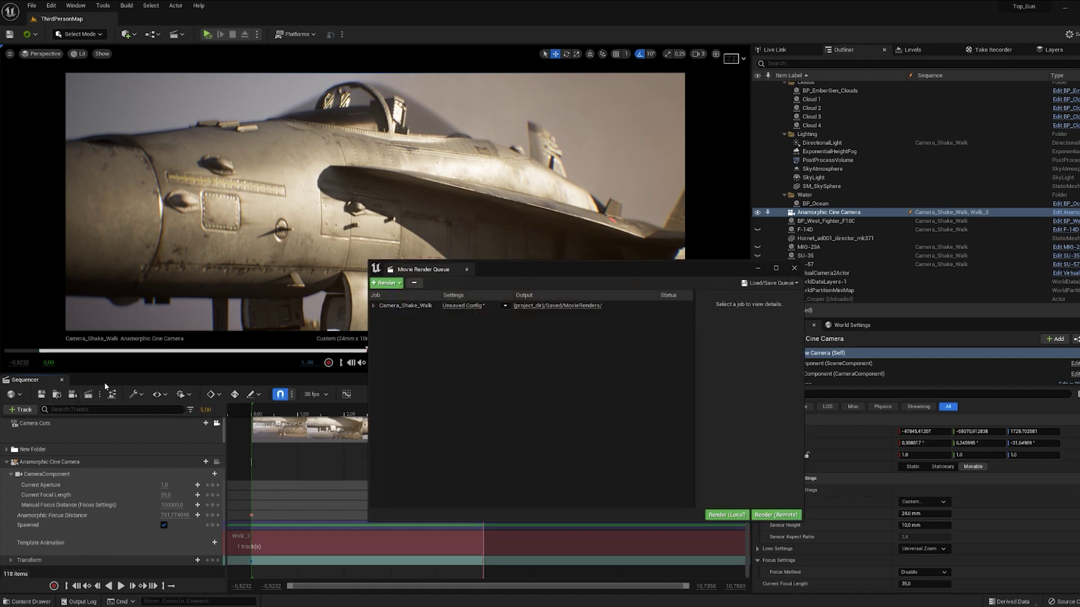
click(467, 306)
click(673, 189)
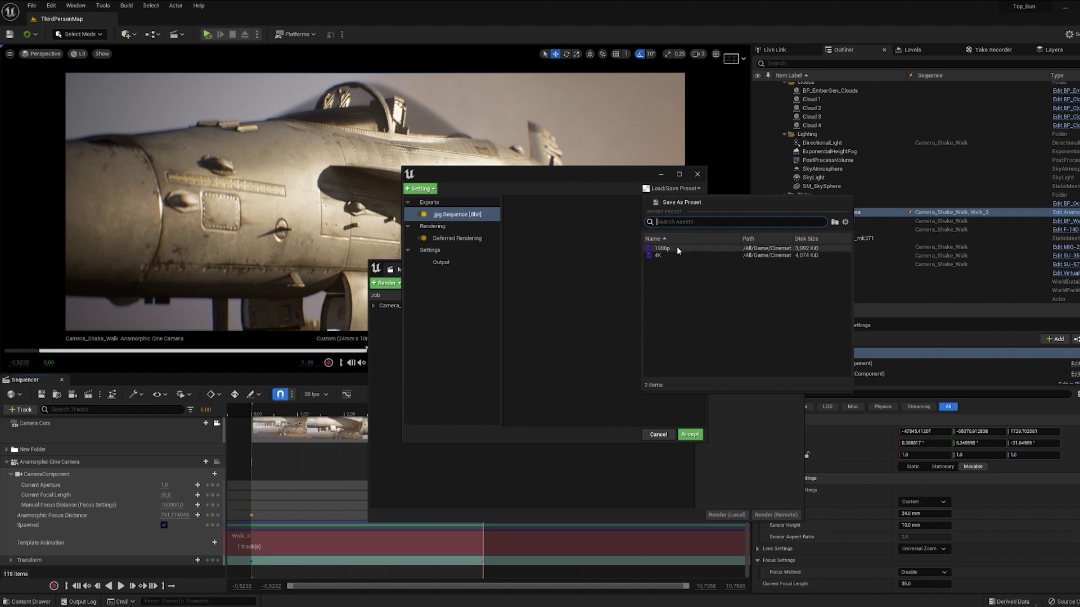
click(677, 248)
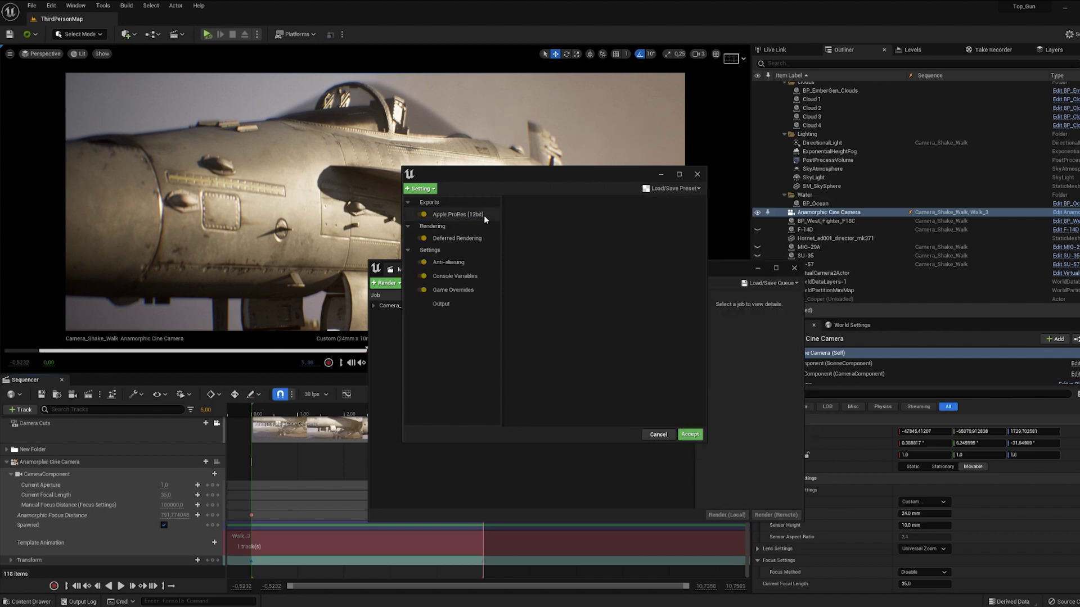
Review the preset's Apple ProRes, Deferred Rendering, Anti-aliasing, Console Variables and Game Overrides settings.
click(458, 216)
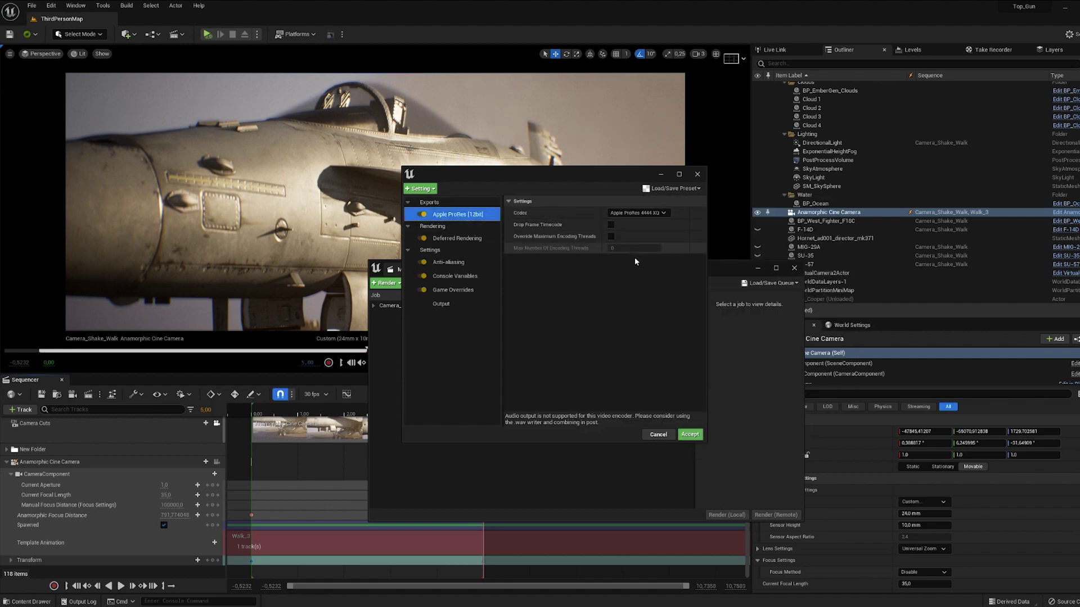
click(458, 239)
click(456, 264)
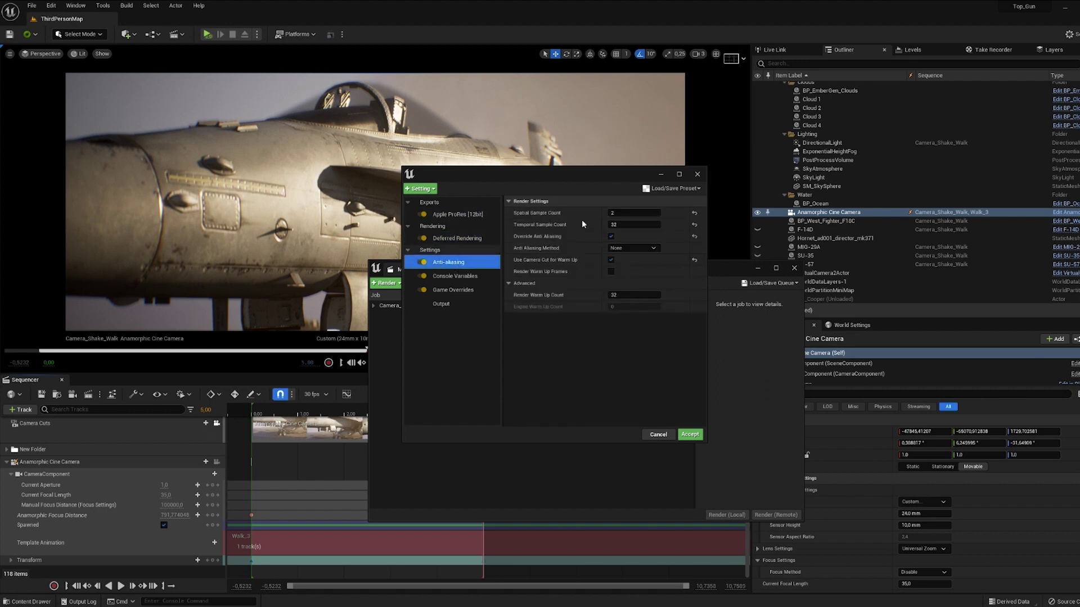
click(453, 276)
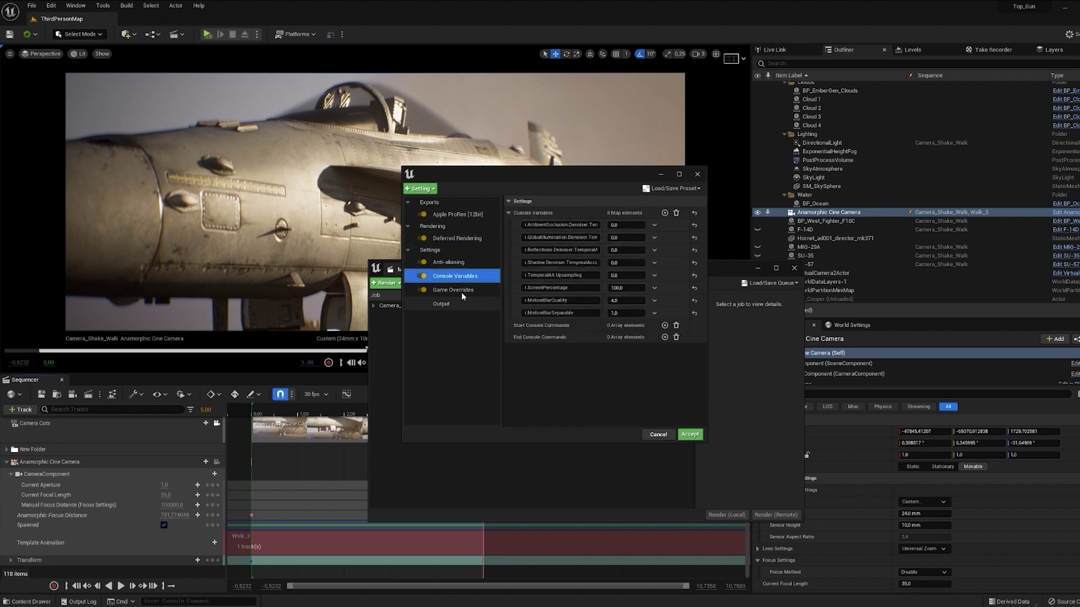
click(457, 291)
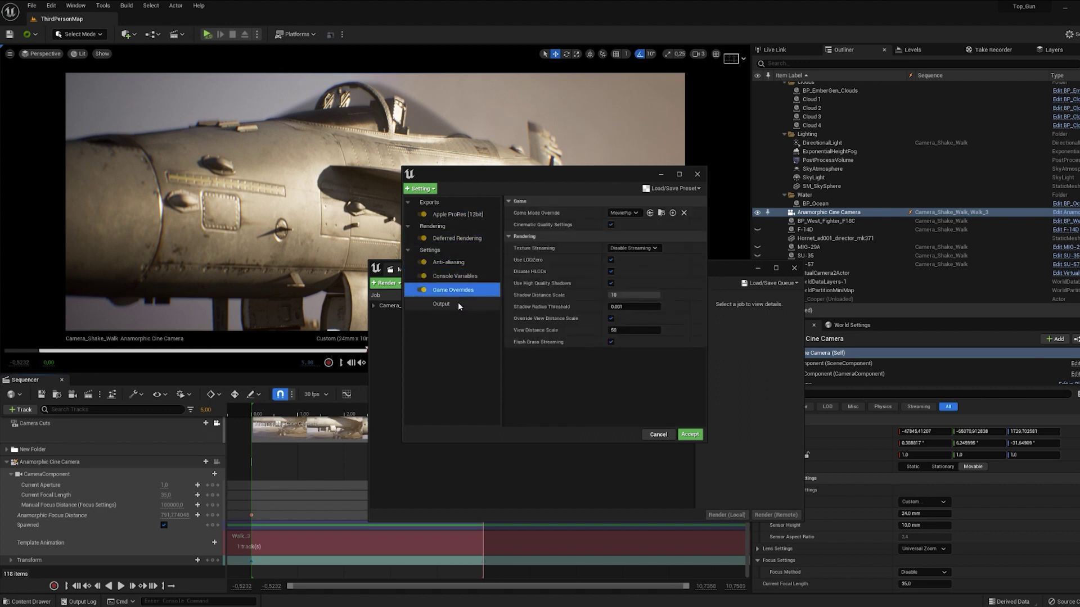
Set the render's output frame rate to 24 fps (film), accept the settings and start rendering the queue locally.
click(460, 304)
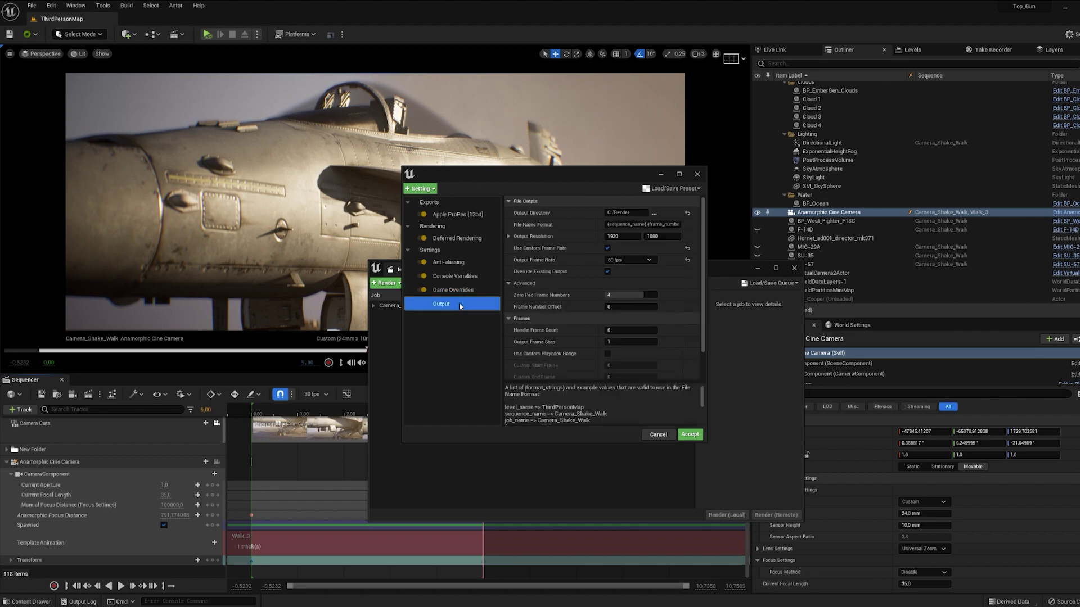
click(629, 260)
click(632, 298)
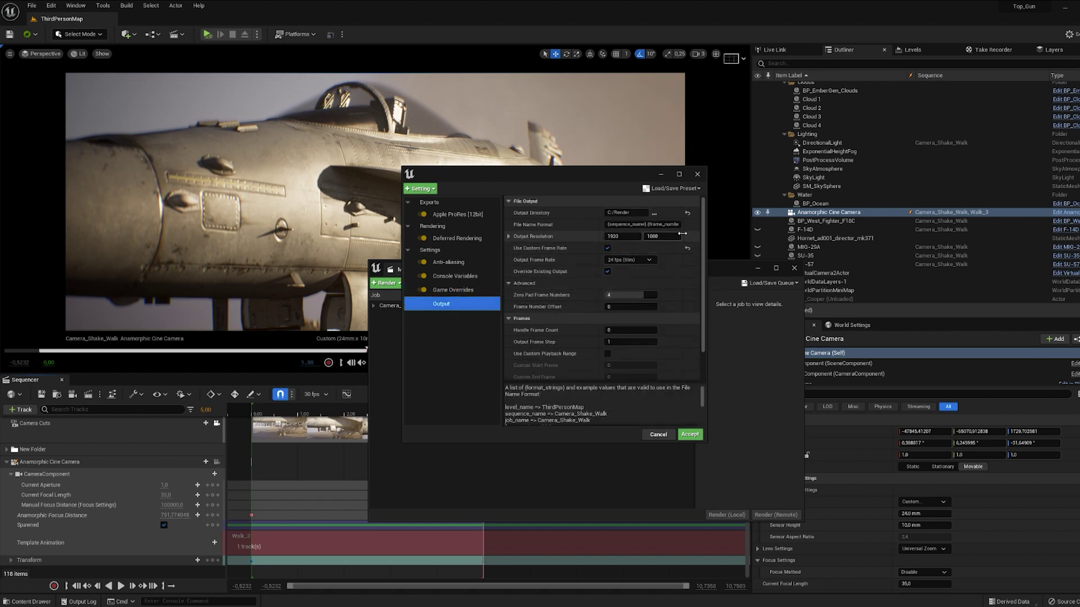
drag(700, 288, 697, 343)
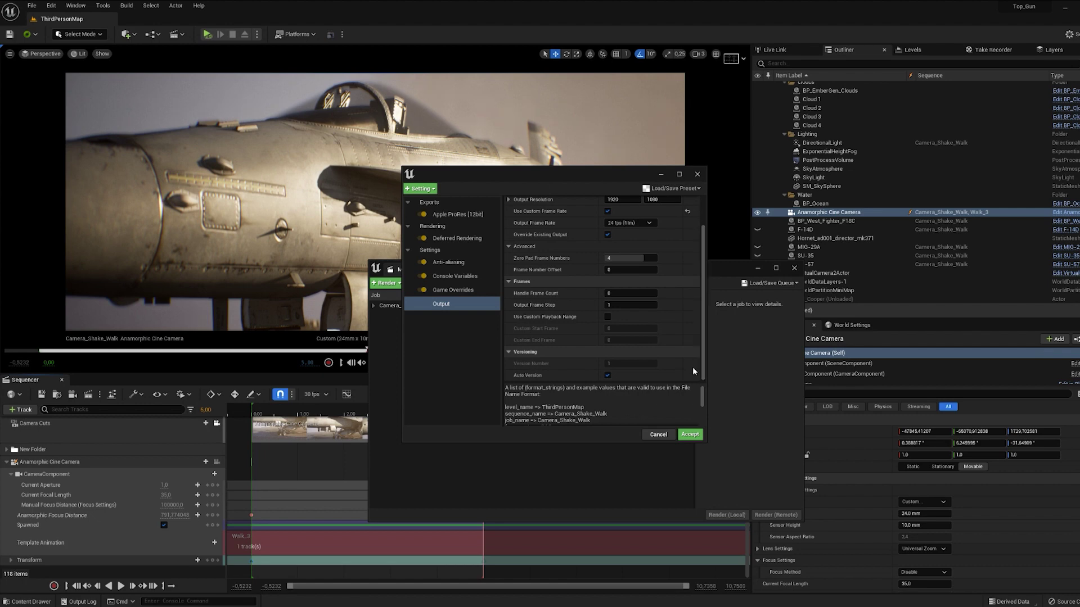
click(690, 434)
click(734, 516)
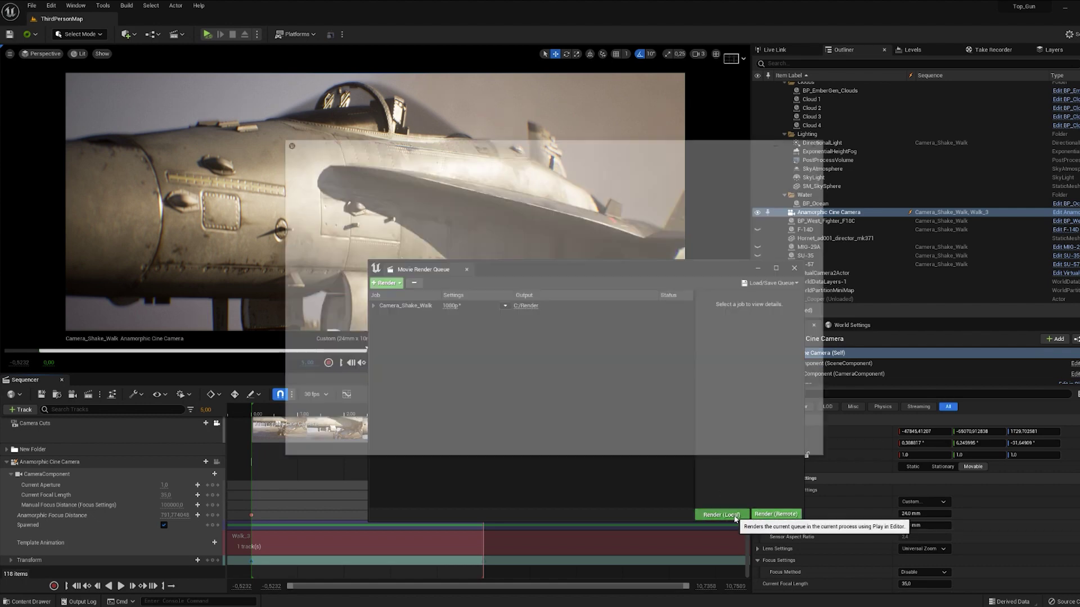